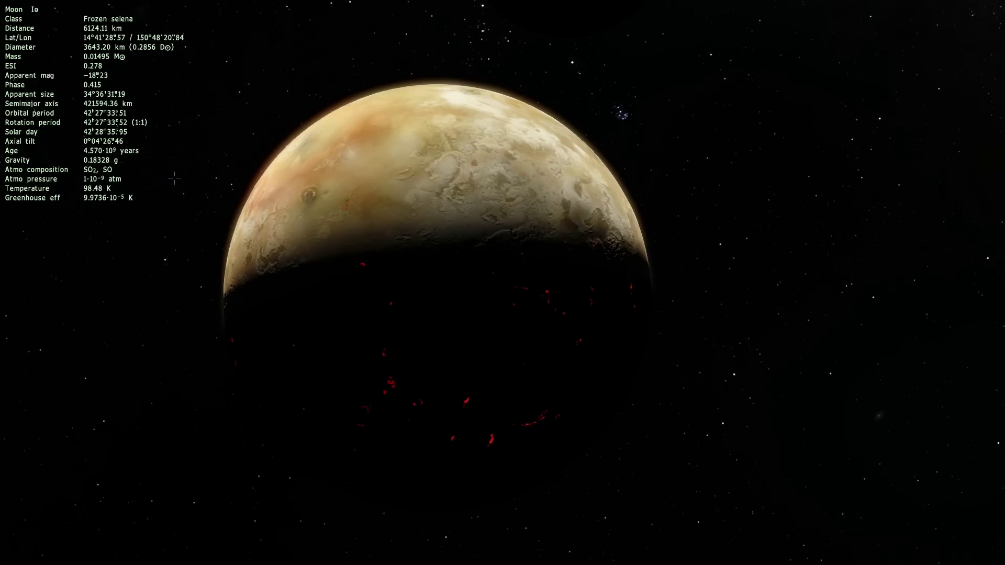
Examine Io's sunlit side and the glowing lava areas on its night side from several angles while adjusting the time rate
drag(279, 174, 52, 223)
key(w)
key(w)
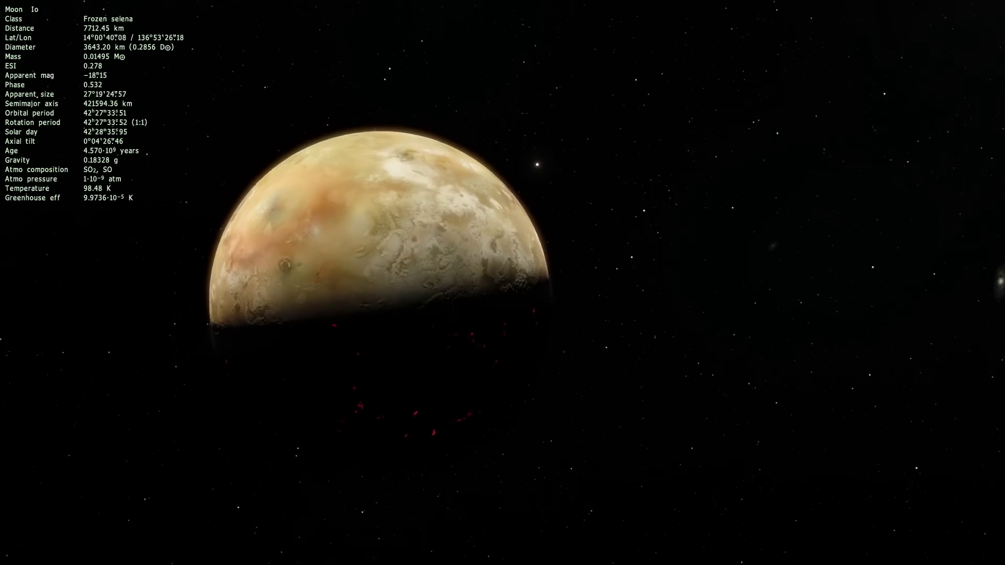
mouse_move(65, 544)
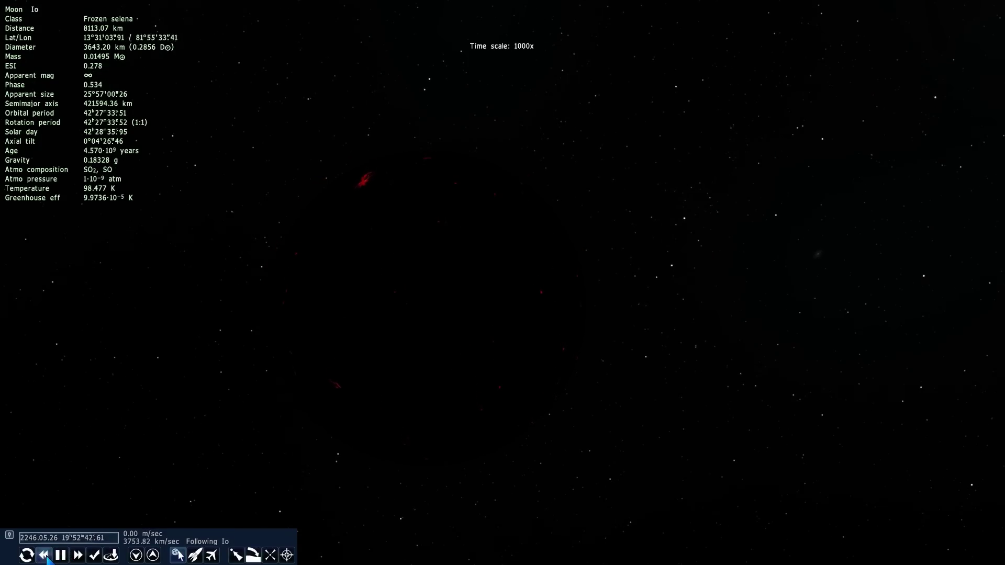
click(45, 557)
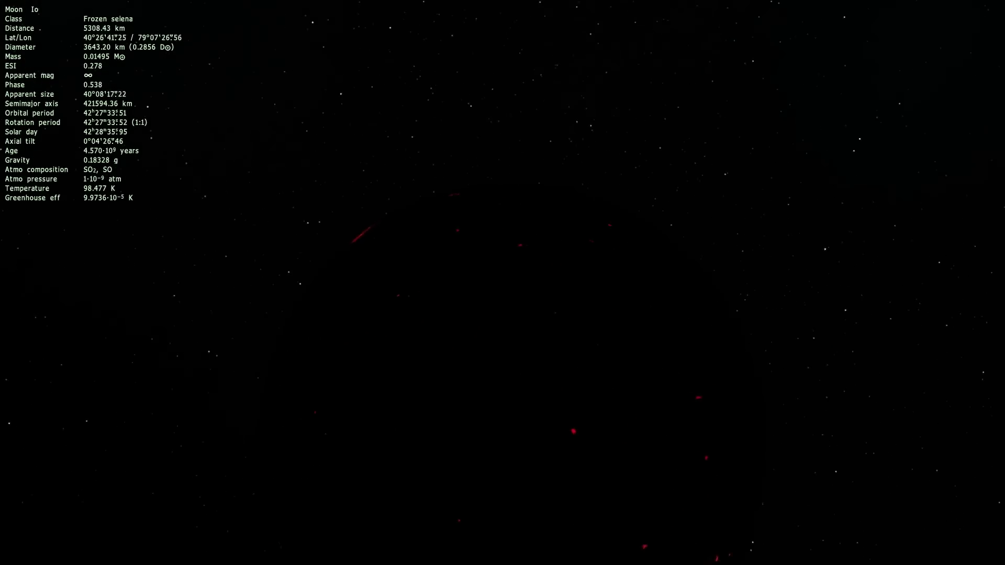
right_drag(440, 309, 330, 317)
drag(330, 317, 416, 322)
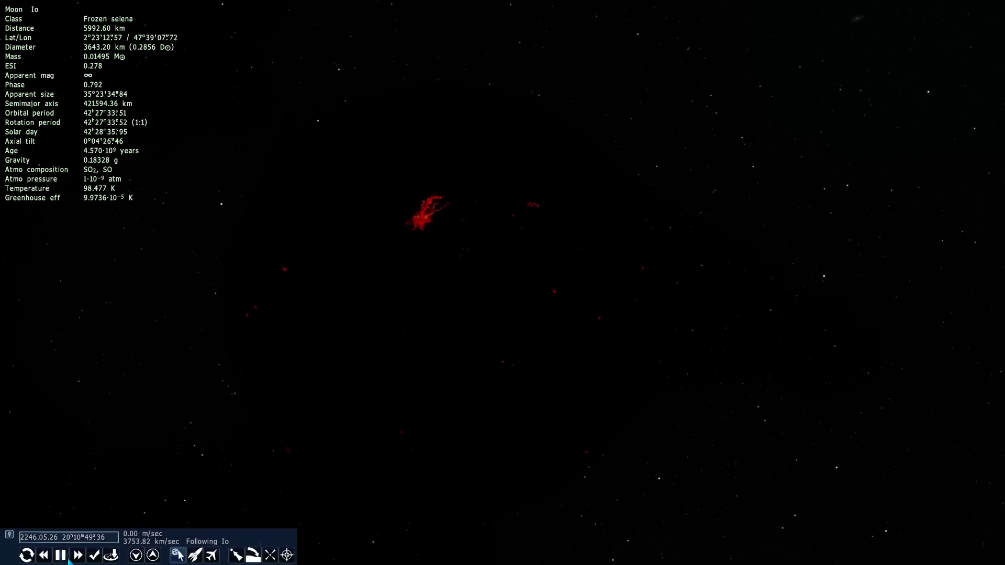
click(77, 557)
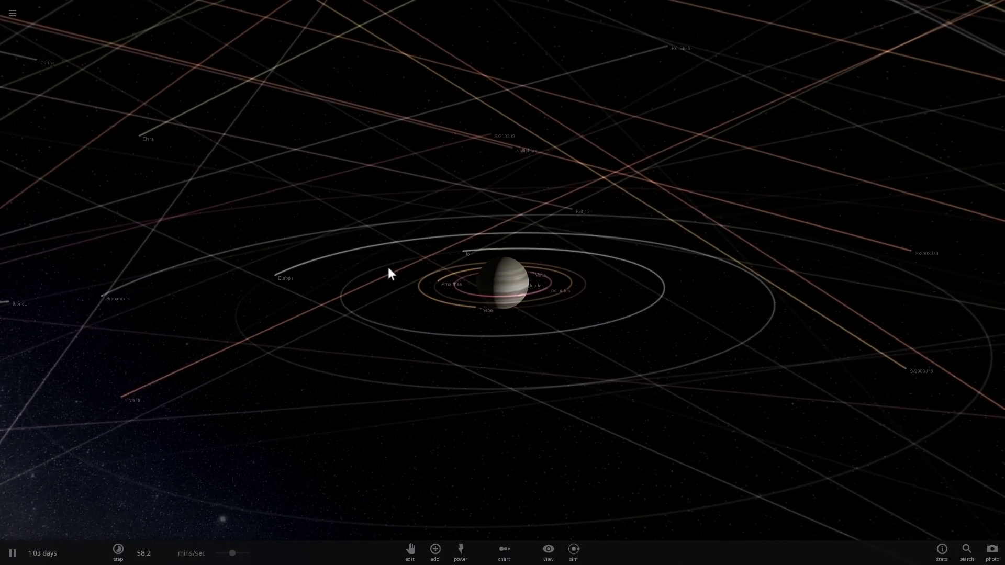
Switch to Universe Sandbox, focus on Io in the Jupiter system and open its full properties
drag(388, 267, 431, 240)
double_click(431, 240)
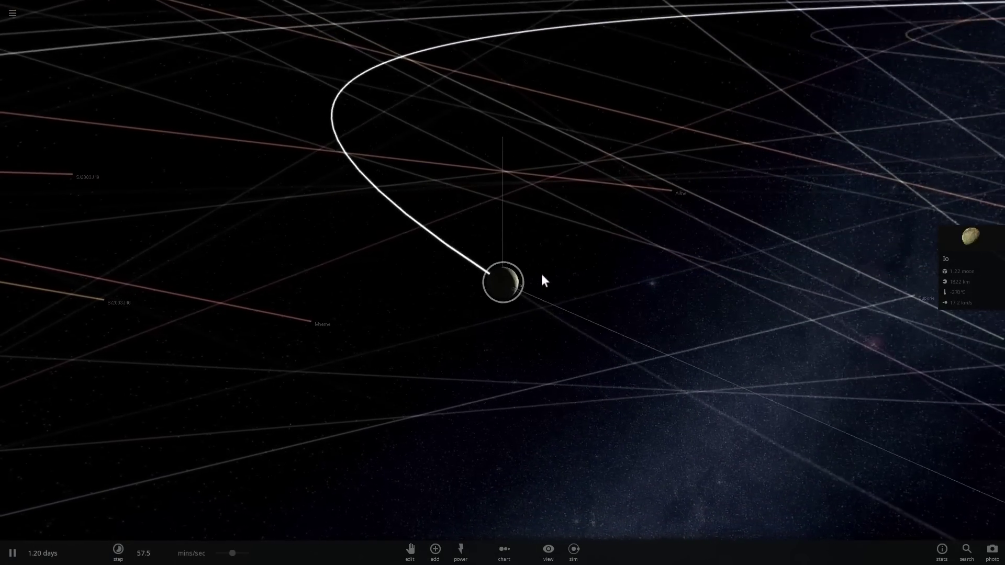
scroll(539, 271, up, 3)
scroll(542, 270, down, 2)
click(952, 247)
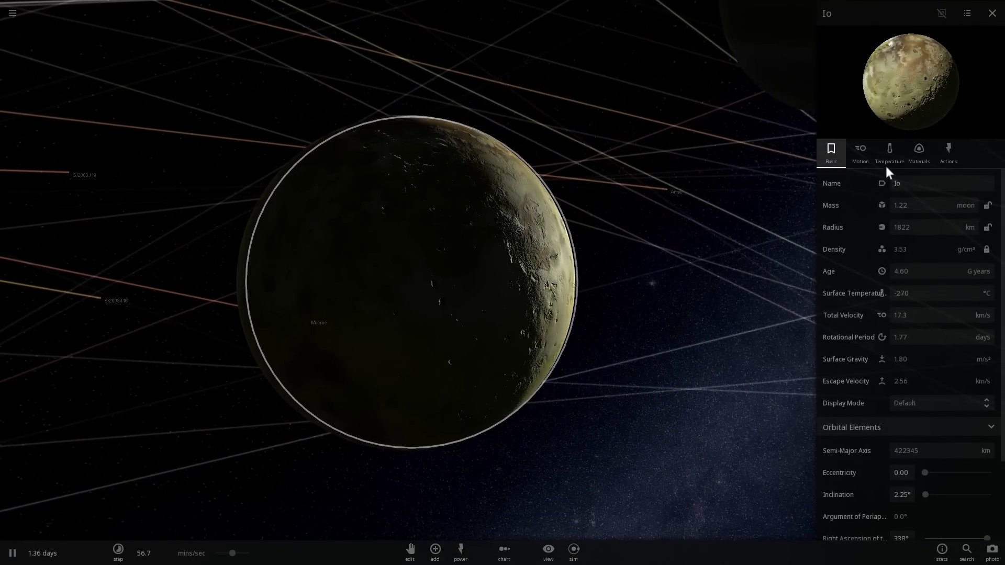
Set the surface pressure of Io's atmosphere to 0.5 Pa
click(887, 156)
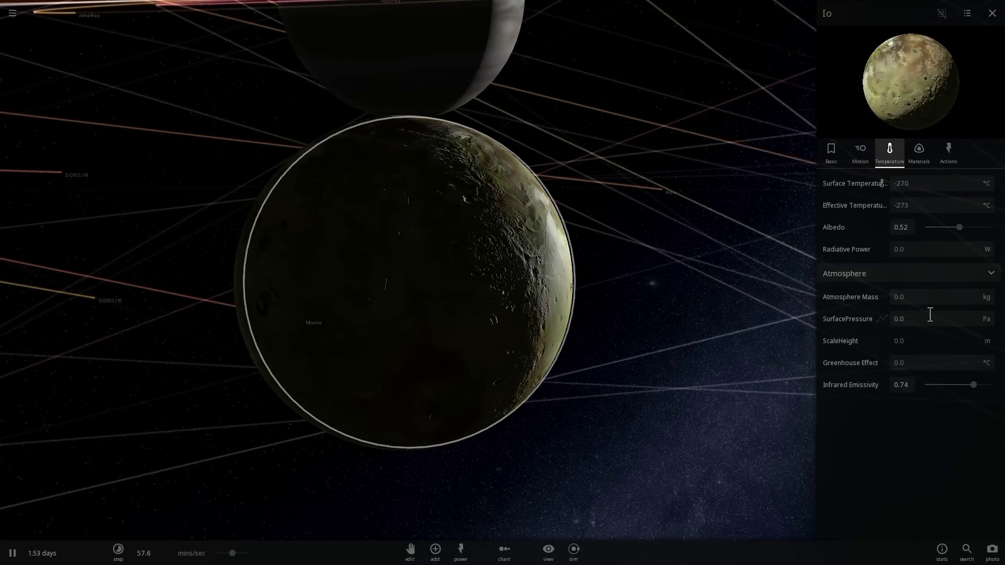
click(976, 318)
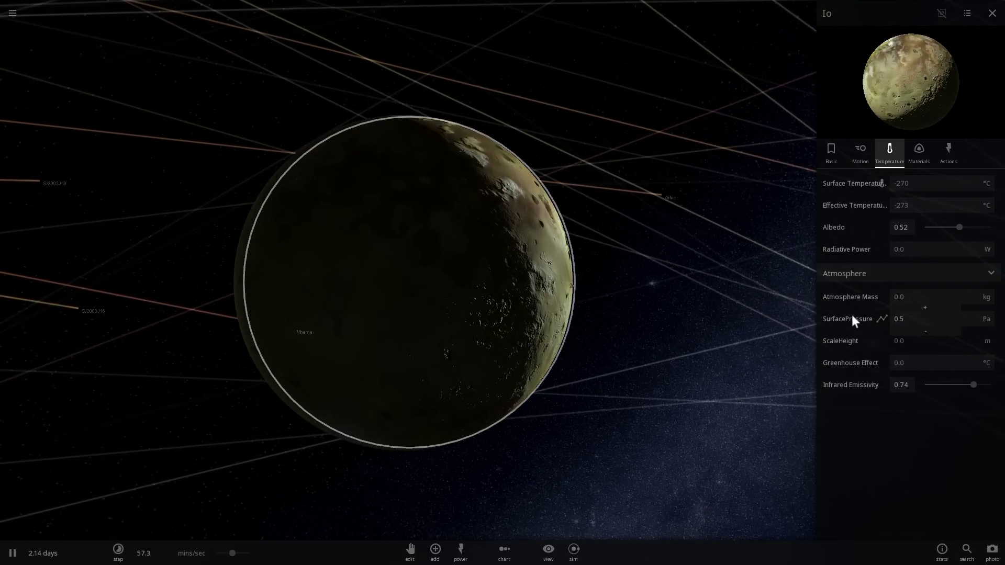
key(Return)
scroll(431, 227, up, 5)
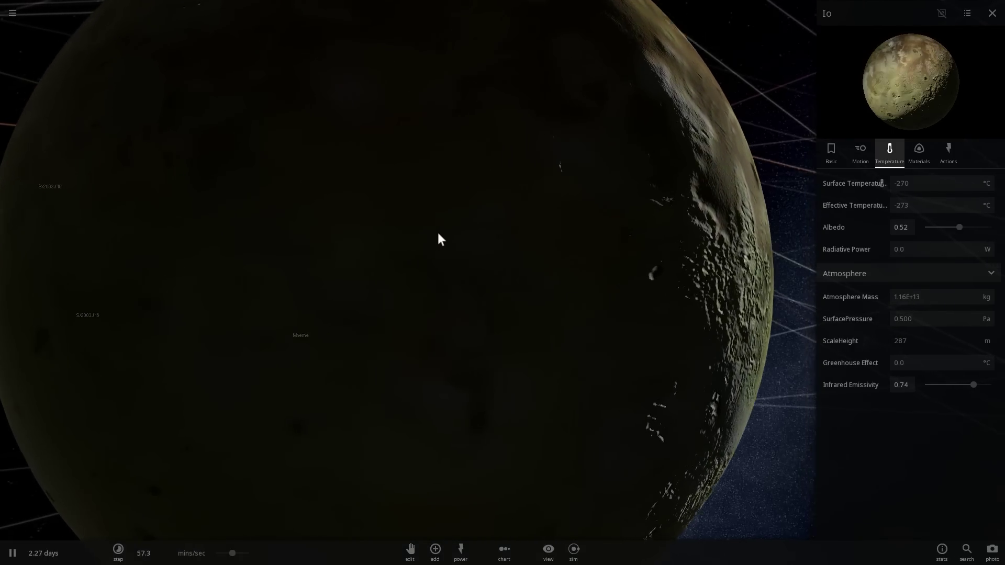
drag(437, 232, 536, 189)
scroll(535, 189, down, 3)
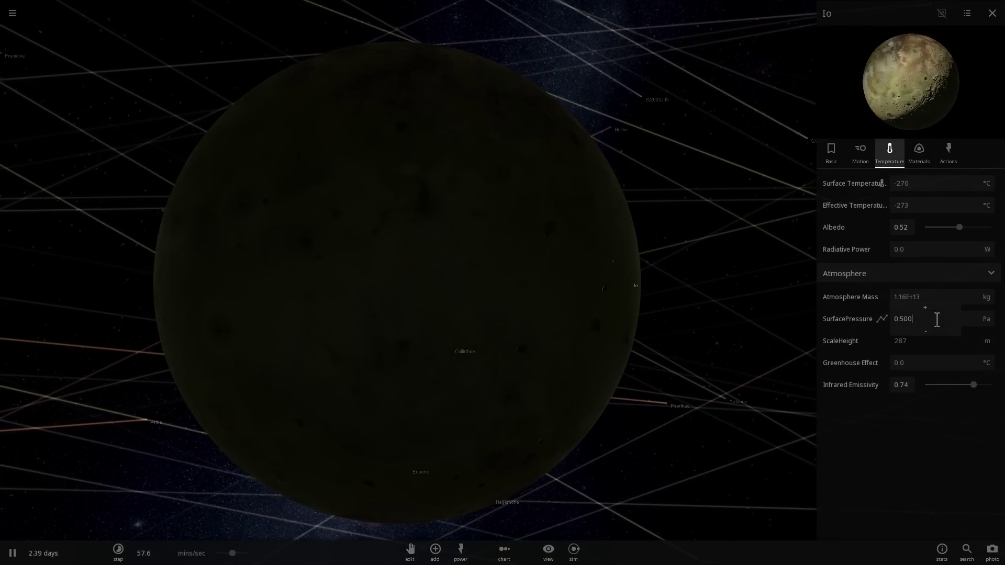
Set Io's surface pressure to 1 atm and its surface temperature to about 0 °C
click(985, 318)
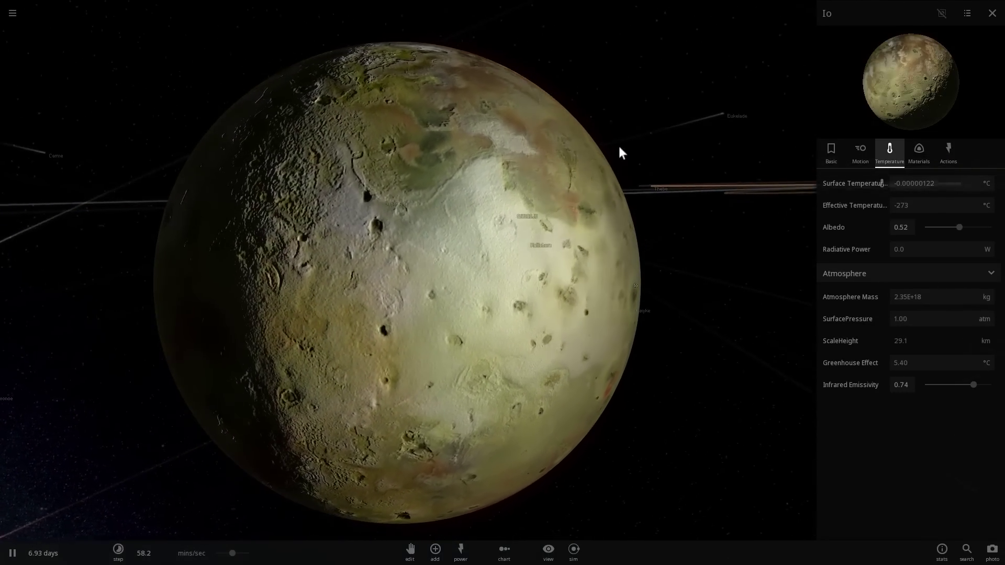
scroll(619, 148, up, 5)
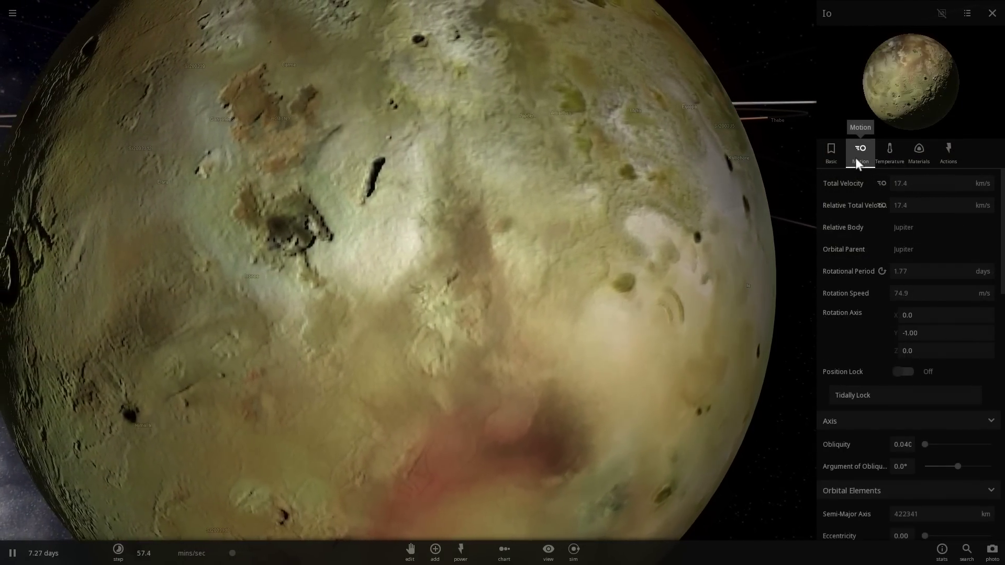
scroll(569, 194, down, 5)
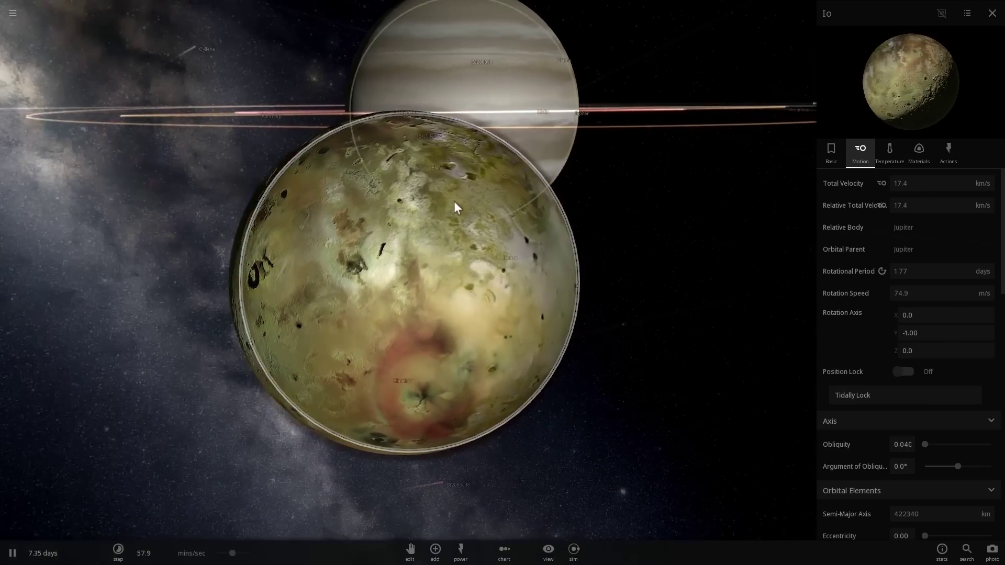
Pause the simulation, set Io's surface temperature to -150 °C and resume running
click(890, 150)
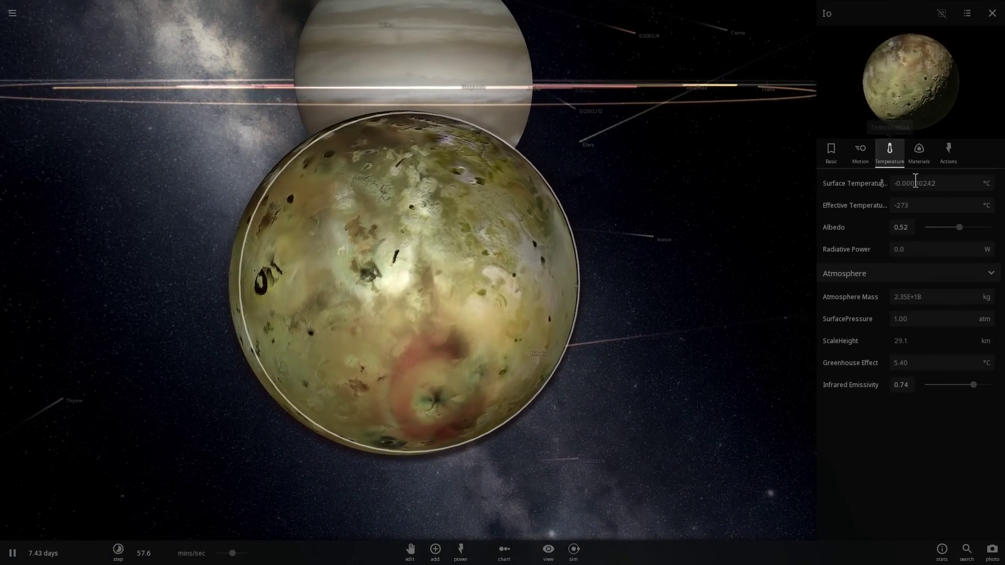
drag(674, 187, 584, 160)
scroll(584, 160, down, 2)
scroll(584, 163, down, 3)
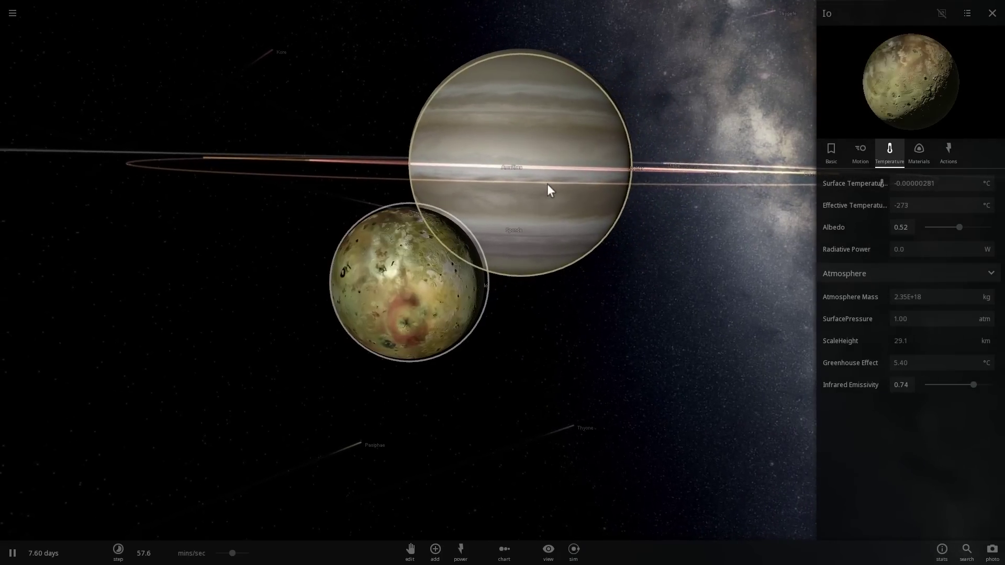
key(space)
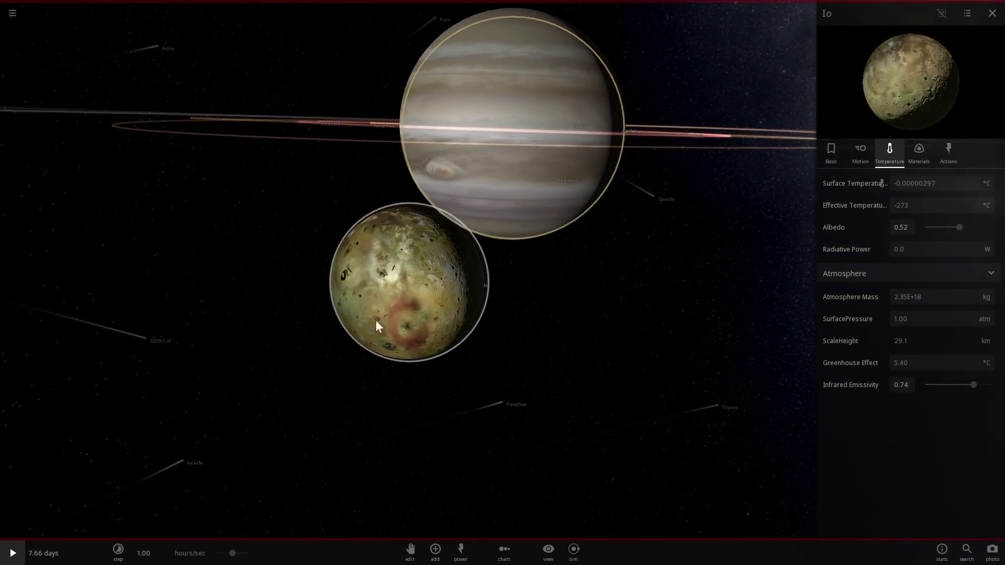
click(911, 155)
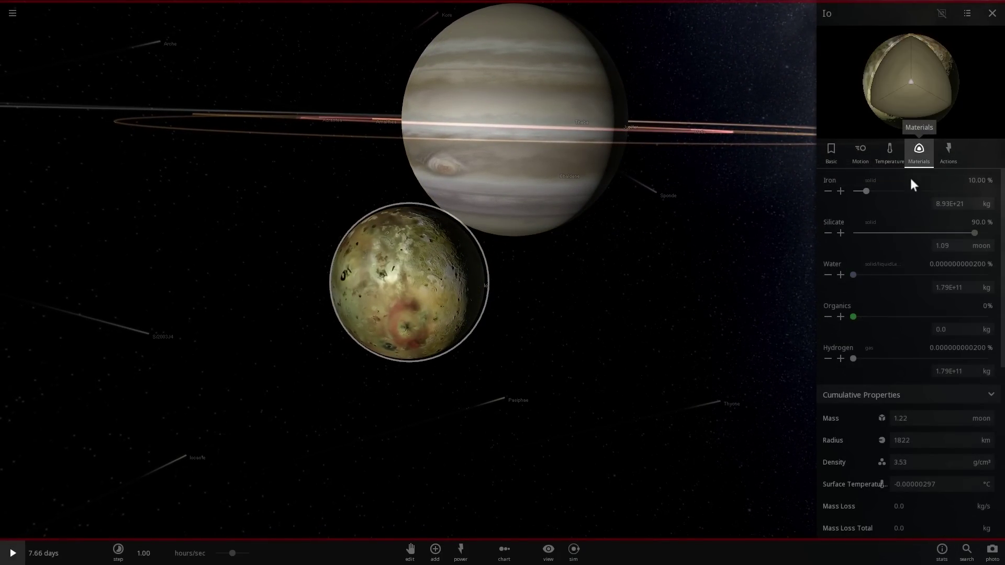
click(889, 151)
key(space)
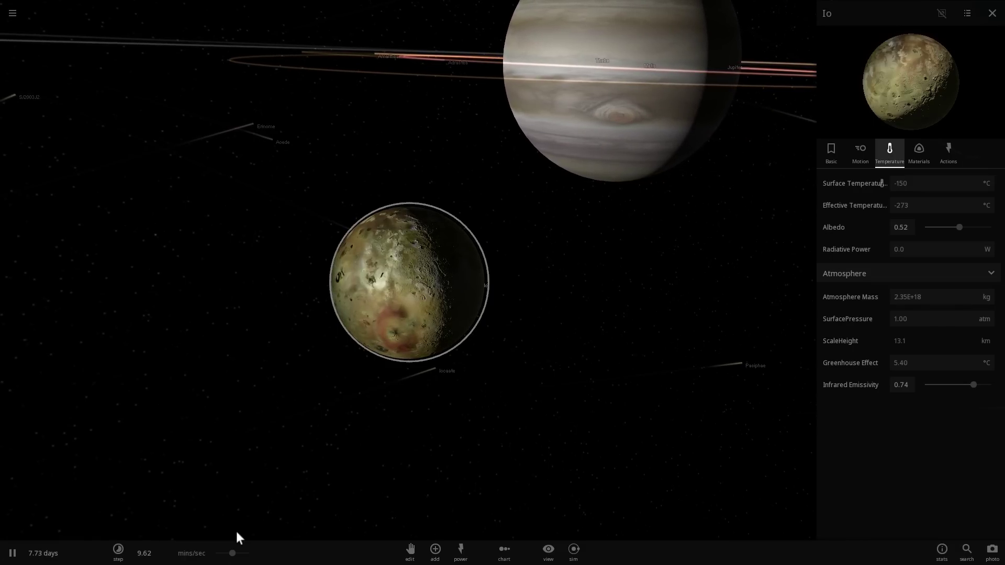
Slow the simulation to about 5 minutes per second with Io in close view
drag(279, 429, 406, 338)
scroll(410, 335, up, 2)
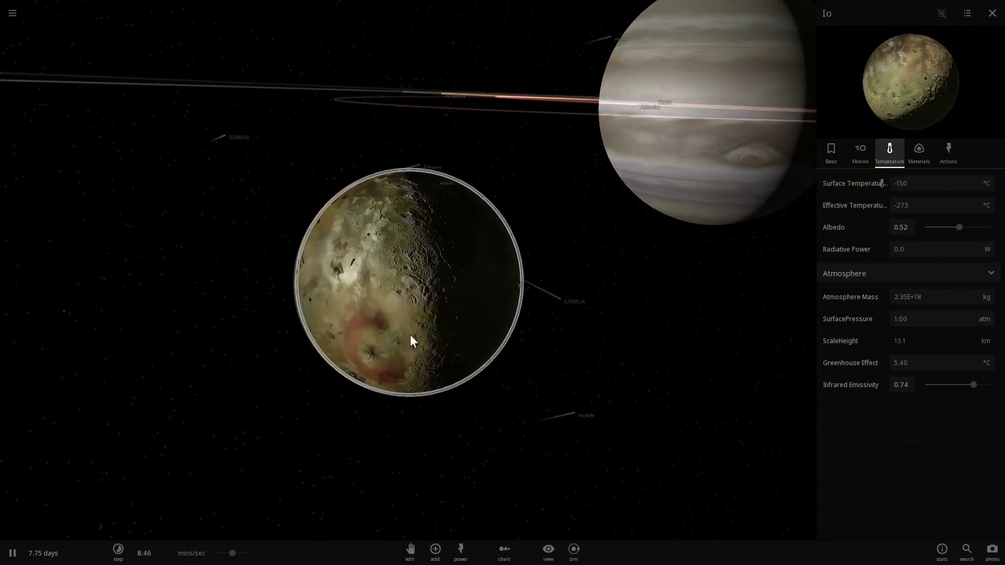
scroll(419, 334, up, 3)
scroll(422, 335, down, 2)
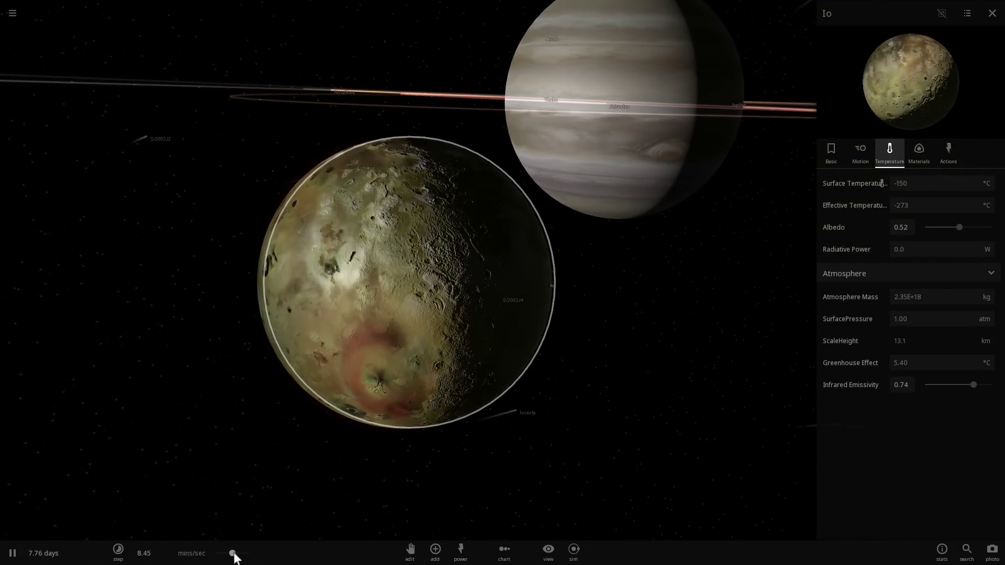
drag(234, 553, 226, 553)
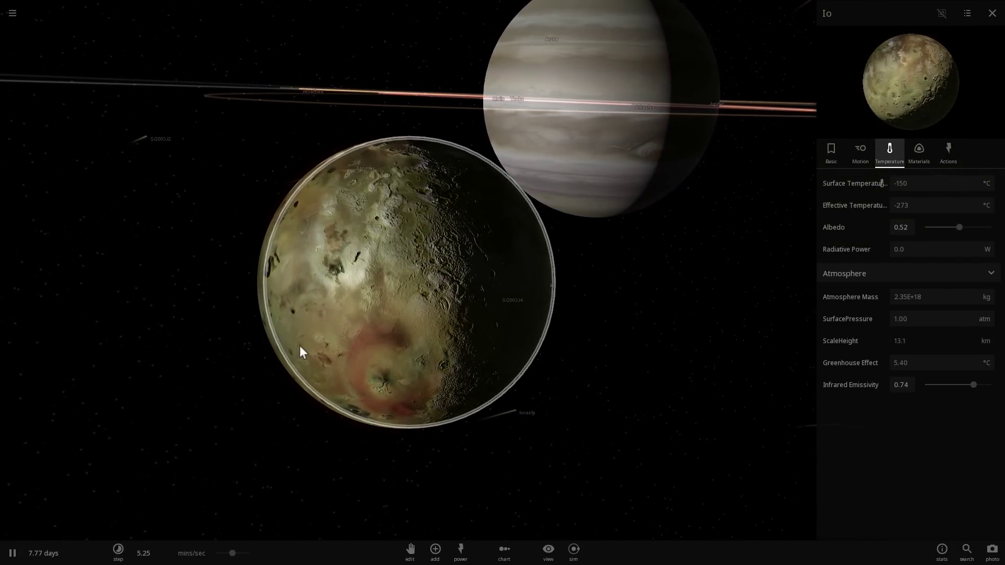
Examine Io's lit hemisphere from several angles, including the dark ring-shaped feature and the red ring
drag(300, 345, 360, 256)
scroll(355, 255, up, 3)
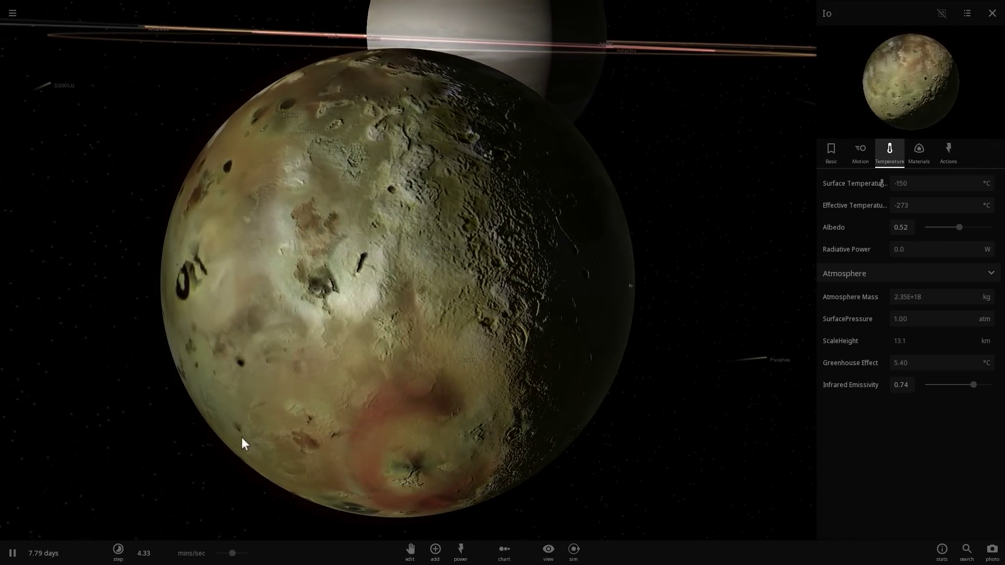
drag(242, 443, 301, 245)
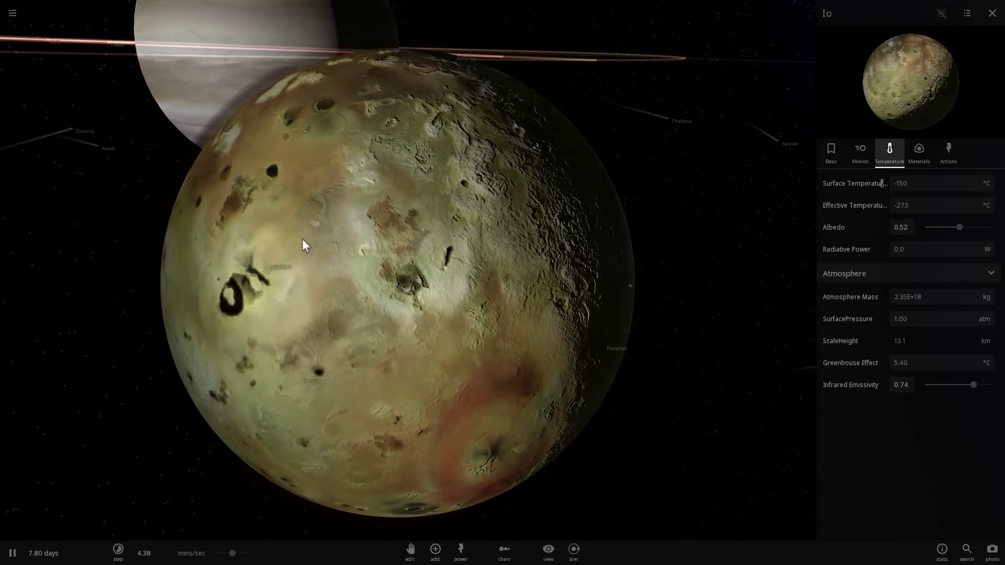
drag(263, 240, 251, 235)
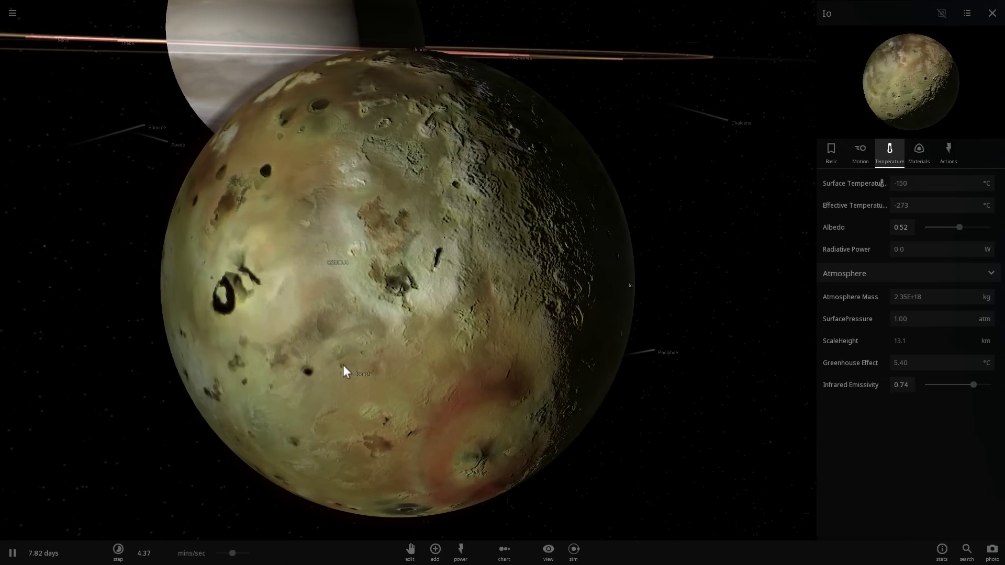
drag(343, 365, 376, 337)
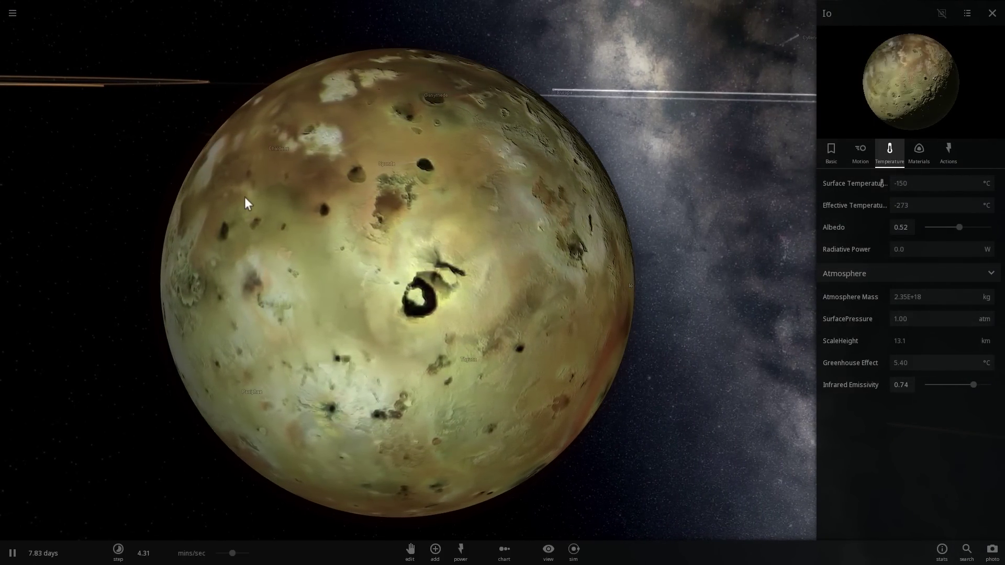
drag(247, 204, 184, 195)
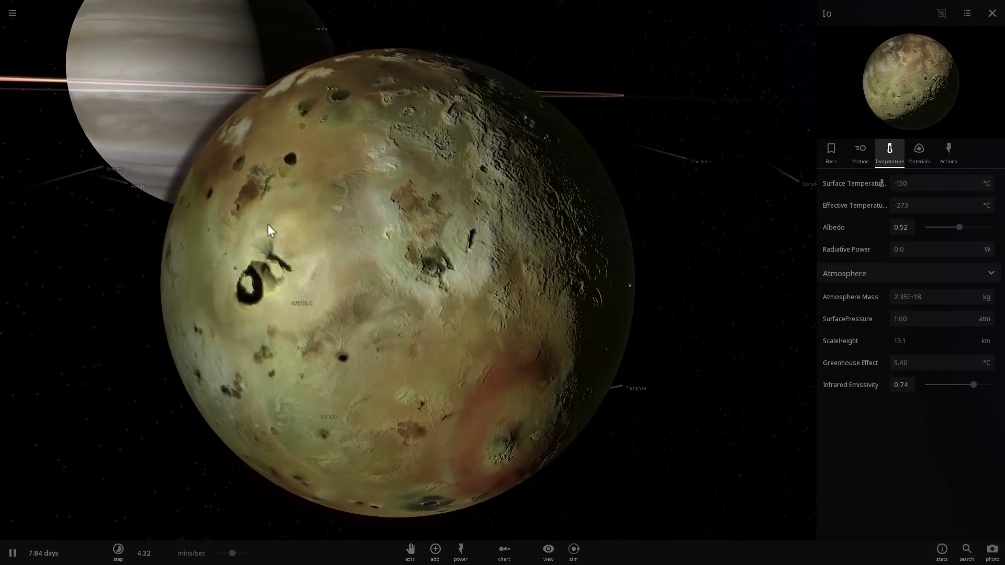
Raise the simulation speed to about 31 minutes per second
drag(232, 553, 237, 554)
scroll(347, 354, down, 3)
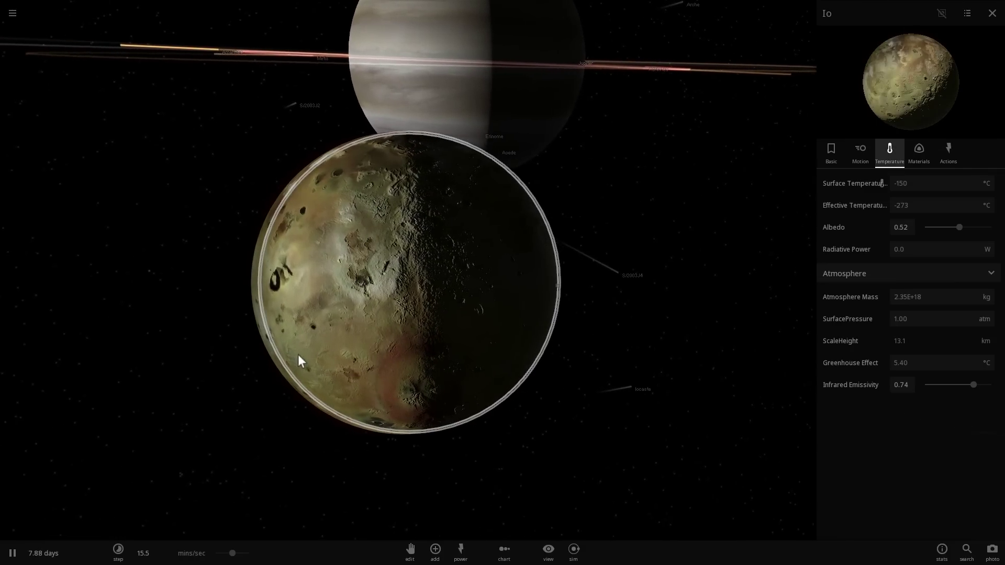
mouse_move(234, 556)
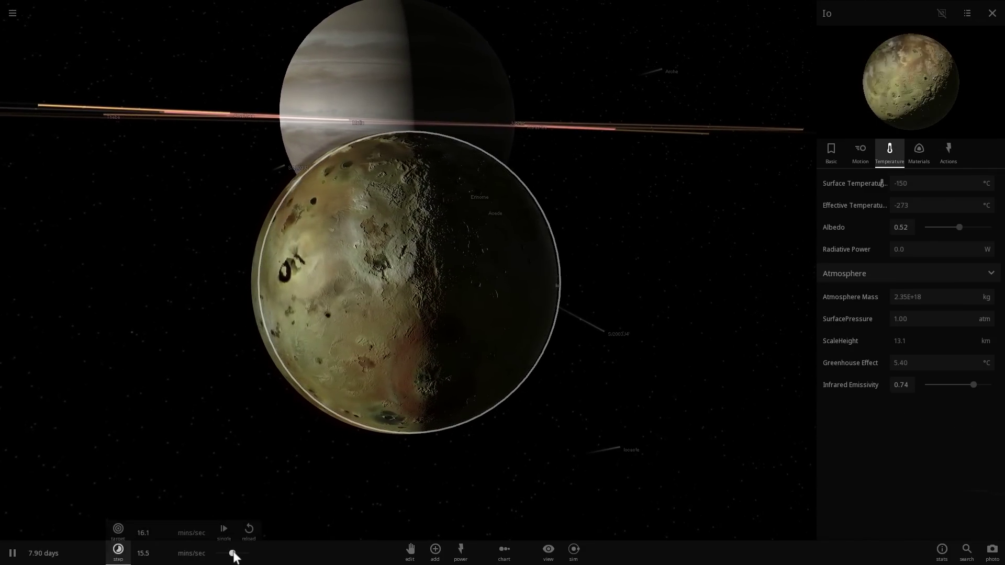
drag(234, 552, 238, 552)
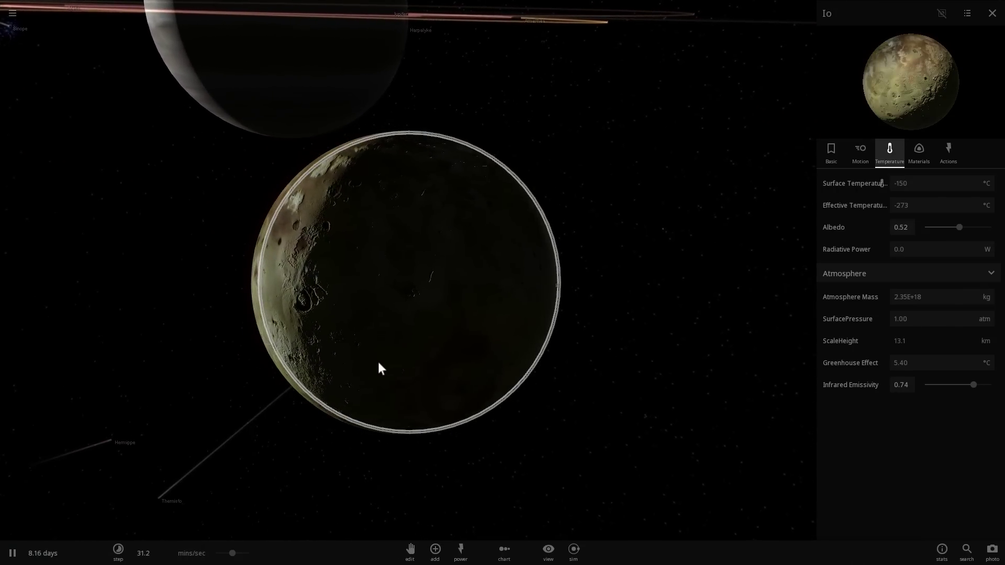
Pause the simulation with Io's Jupiter-facing terrain in view and set its speed to 5.50 minutes per second
drag(379, 362, 379, 336)
scroll(380, 335, down, 3)
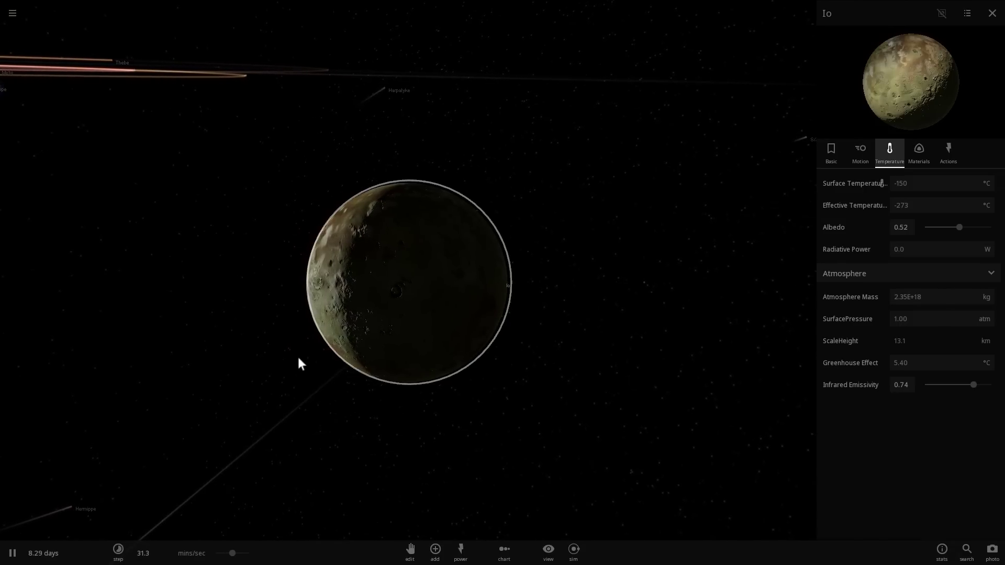
drag(297, 351, 479, 332)
key(space)
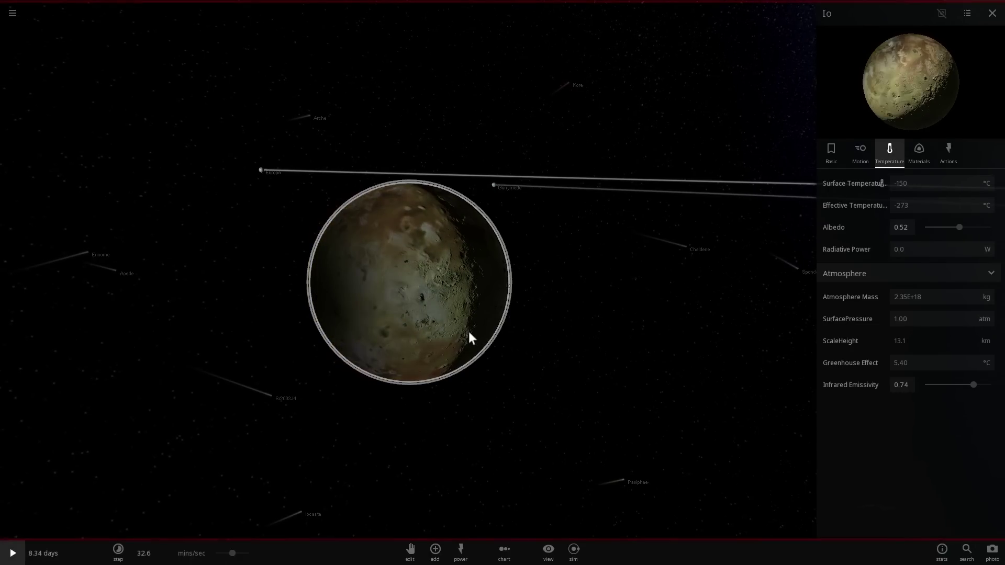
drag(232, 553, 228, 553)
Set Io's surface temperature to -168 °C with the paused moon in close view
scroll(397, 335, up, 5)
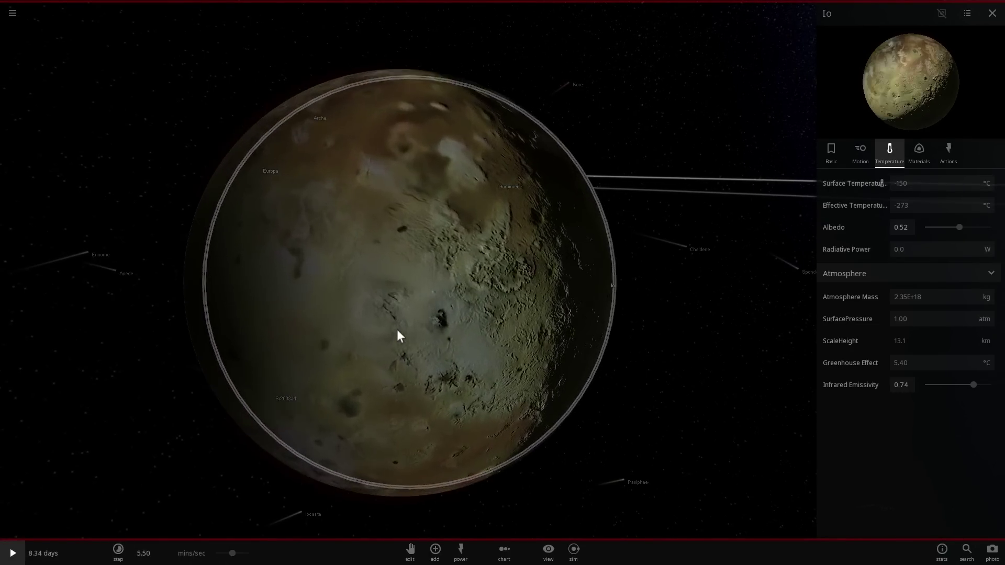
scroll(396, 335, up, 3)
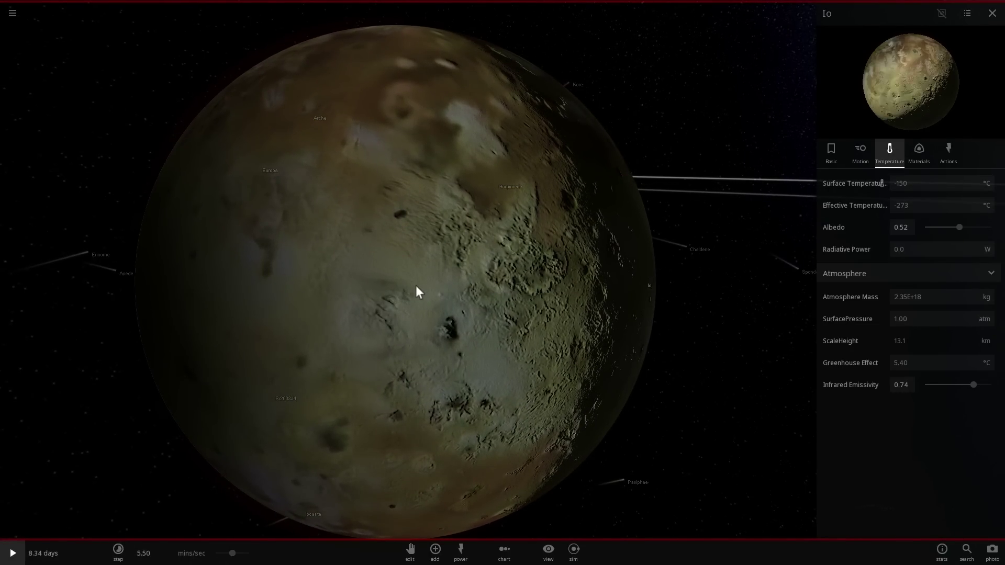
drag(416, 285, 450, 294)
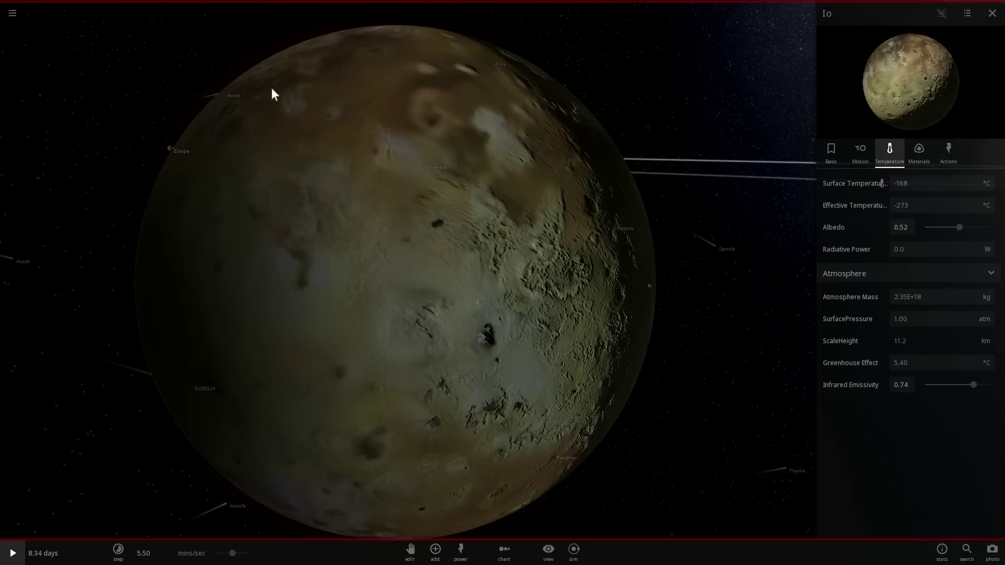
Examine the paused Io's rugged terrain, its shaded hemisphere and its day-night boundary from several angles and distances
scroll(345, 140, up, 3)
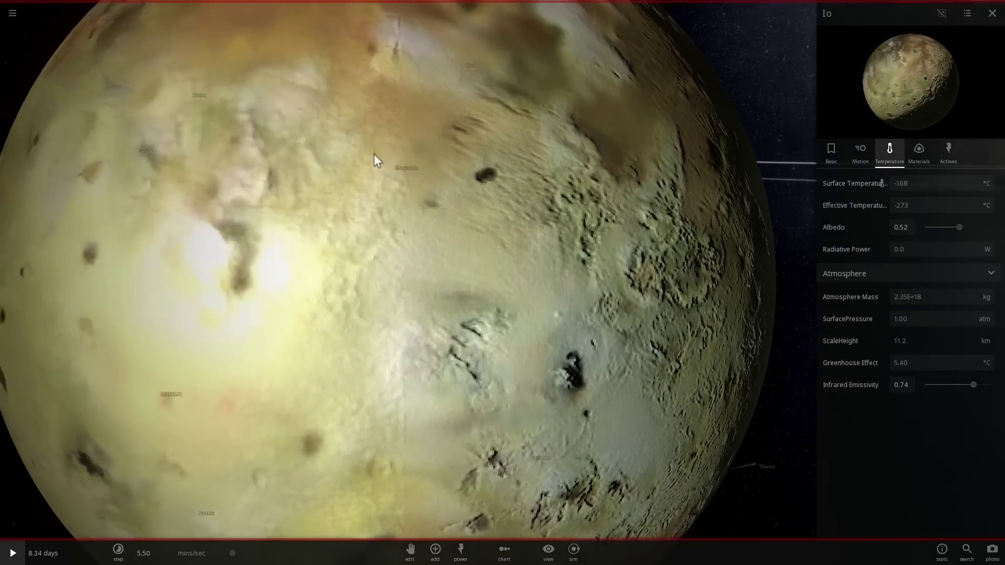
scroll(373, 156, down, 3)
drag(374, 156, 443, 177)
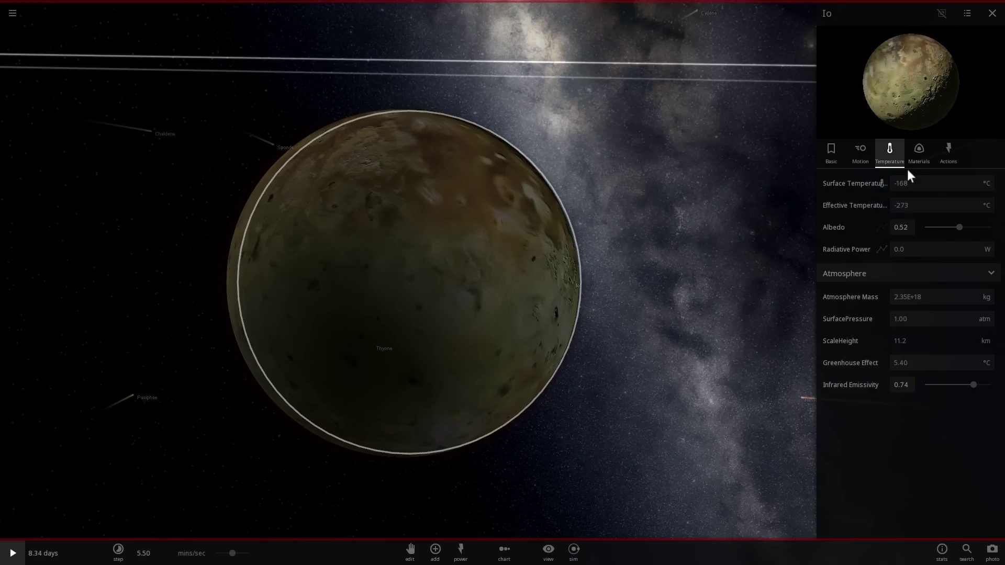
click(916, 157)
click(892, 156)
drag(588, 294, 419, 264)
scroll(212, 182, up, 4)
scroll(220, 177, down, 2)
drag(215, 172, 206, 137)
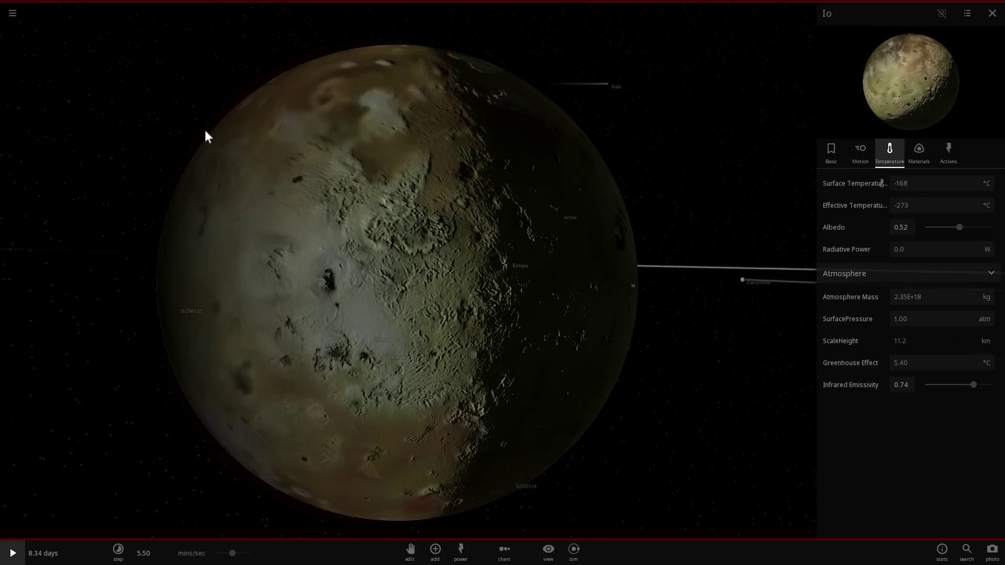
Set Io's surface pressure to 0 atm and inspect the terrain along the day-night boundary
click(932, 312)
text(0)
key(Return)
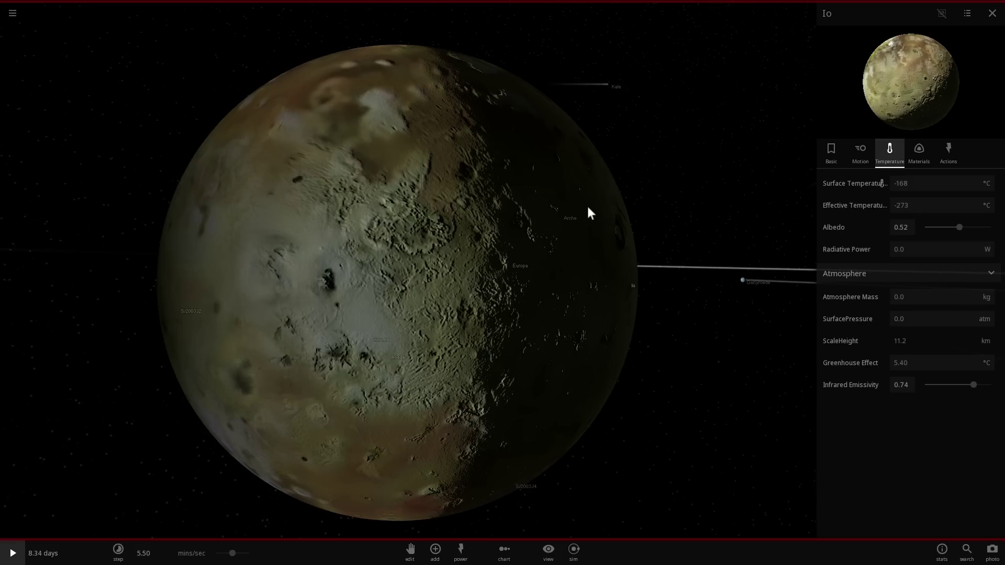
drag(587, 207, 560, 213)
drag(308, 148, 373, 262)
Resume the simulation and raise its speed to about 3.18 hours per second, keeping Io's lit side in view
key(space)
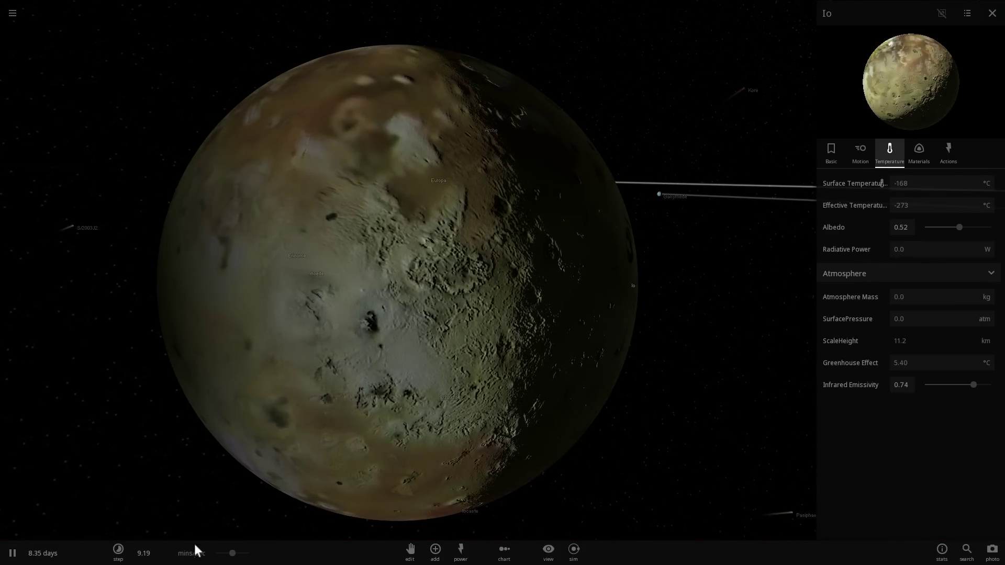
mouse_move(232, 553)
mouse_down()
mouse_move(241, 559)
mouse_move(241, 548)
mouse_up()
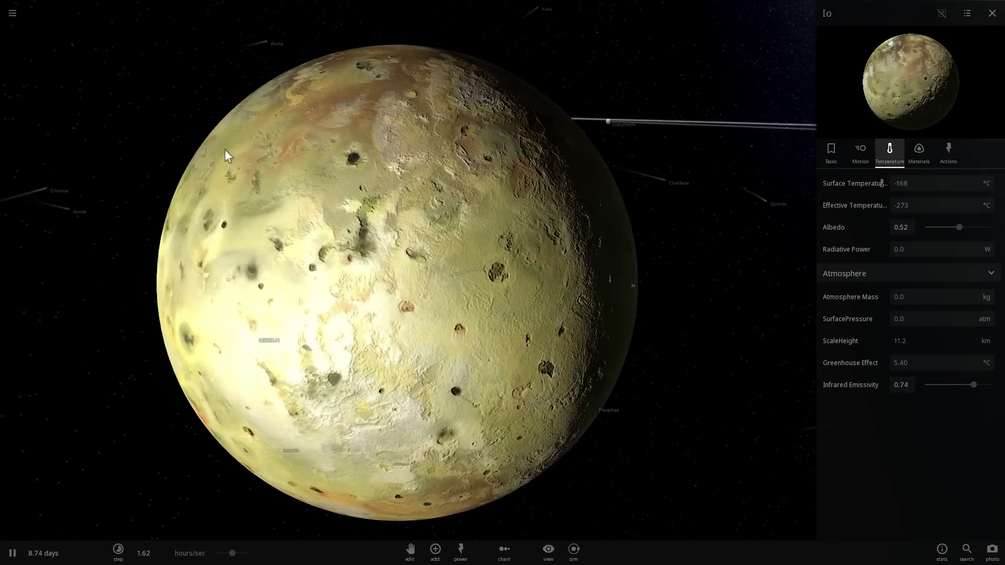
drag(225, 149, 325, 162)
drag(234, 552, 239, 552)
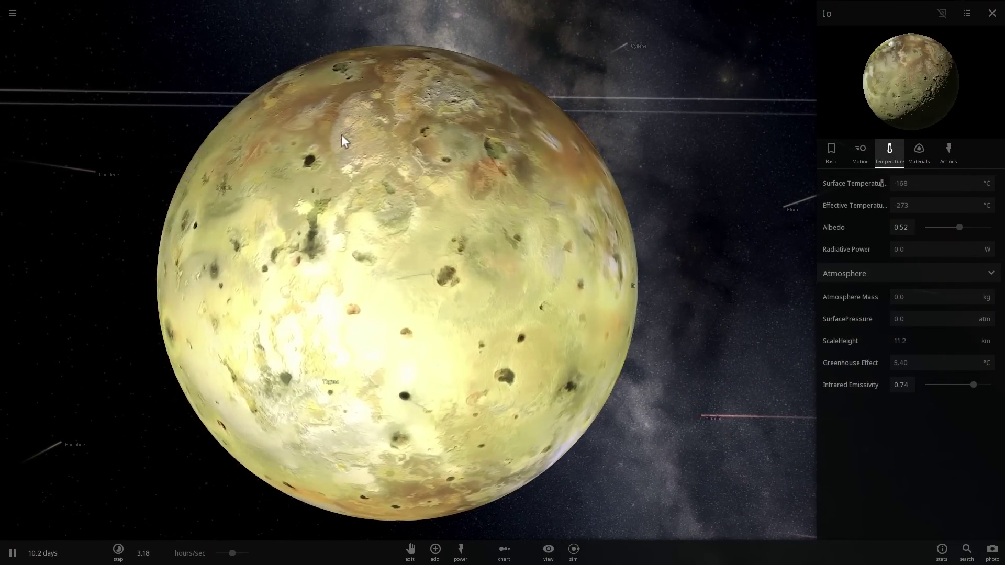
Examine the airless Io from several sides as it moves around Jupiter, from its lit face to its night side
scroll(353, 174, down, 5)
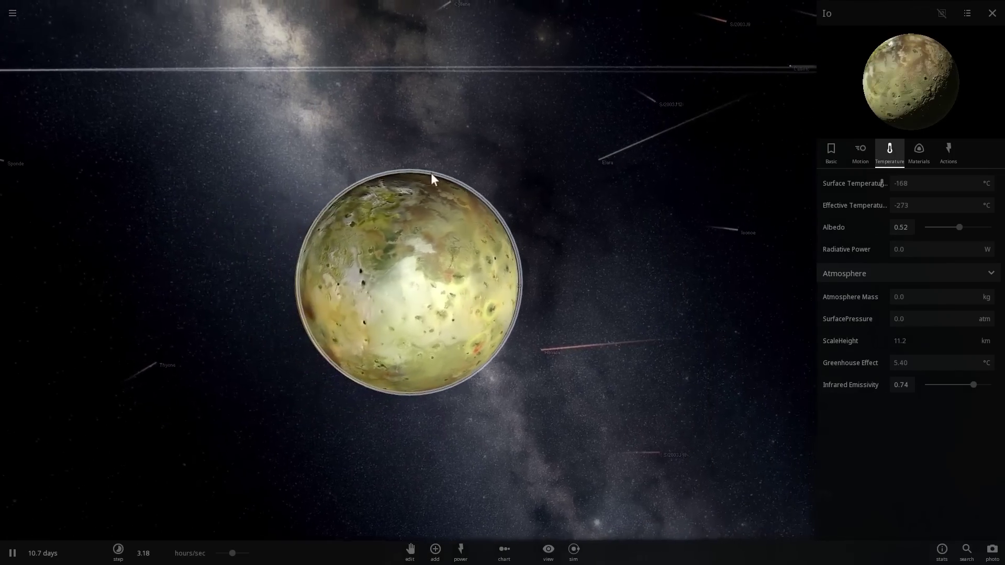
drag(431, 172, 450, 171)
scroll(371, 237, up, 3)
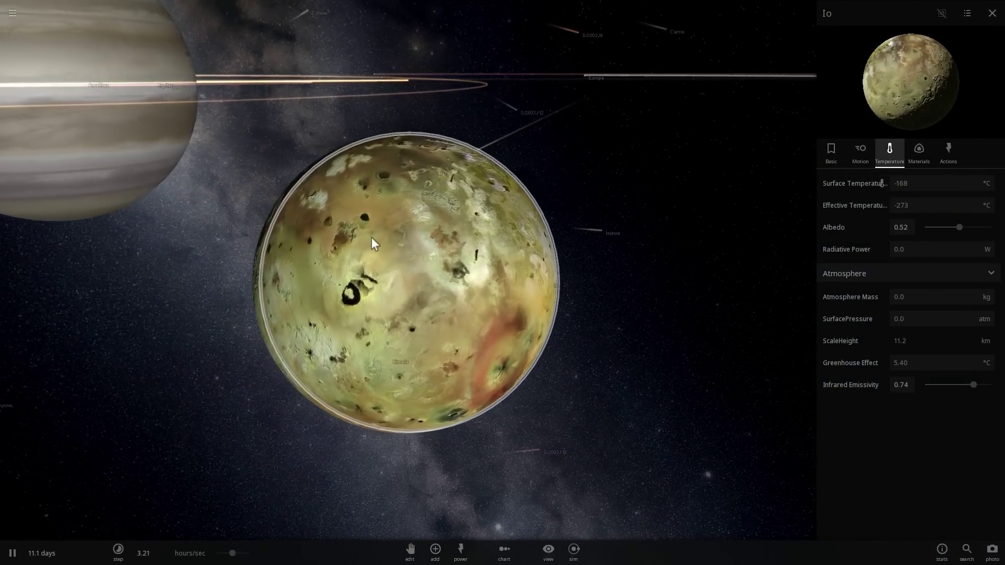
drag(324, 237, 218, 236)
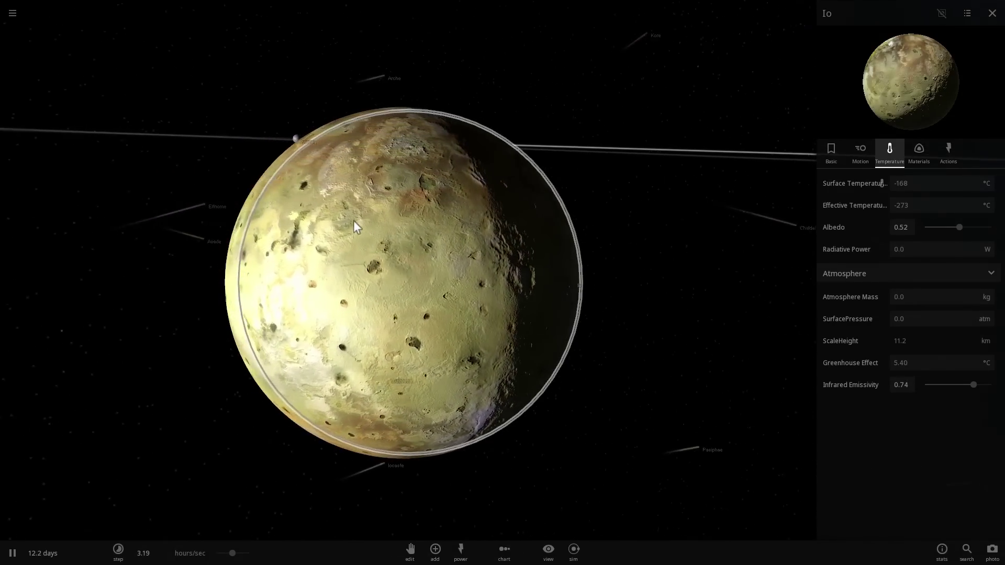
drag(365, 221, 416, 206)
scroll(420, 230, up, 2)
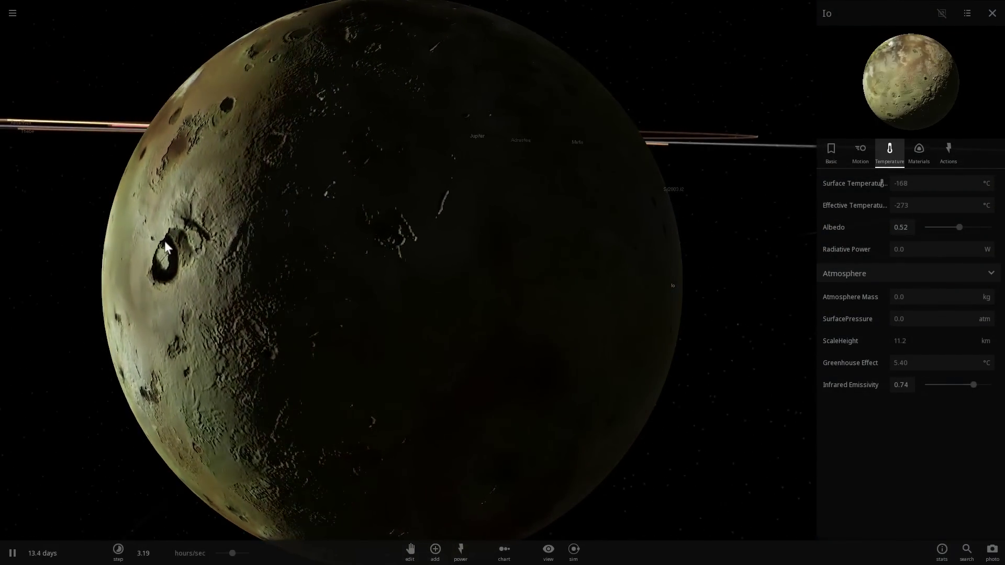
Focus on Jupiter during a brief pause, then resume the simulation and view the planet with its inner moons' orbits
scroll(60, 241, down, 5)
key(space)
double_click(56, 226)
key(space)
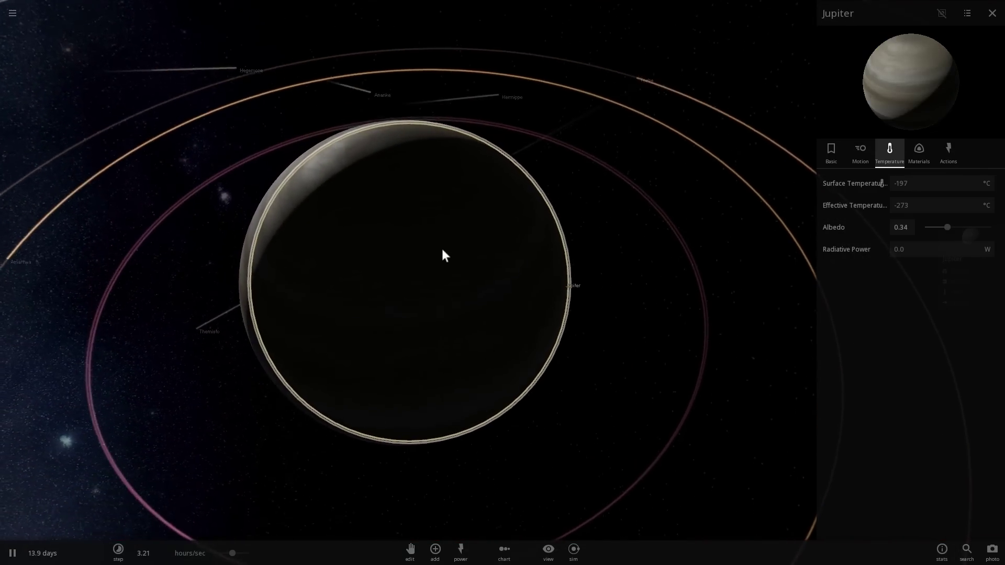
drag(402, 202, 560, 300)
scroll(547, 294, up, 10)
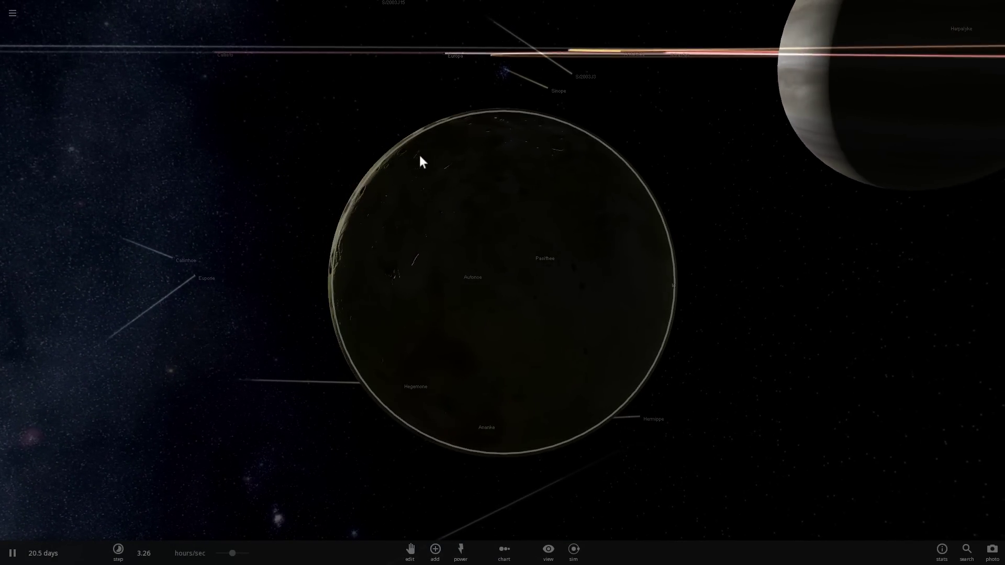
Open Io's properties and examine its surface near and far, from the night side around to the lit hemisphere
scroll(377, 186, up, 3)
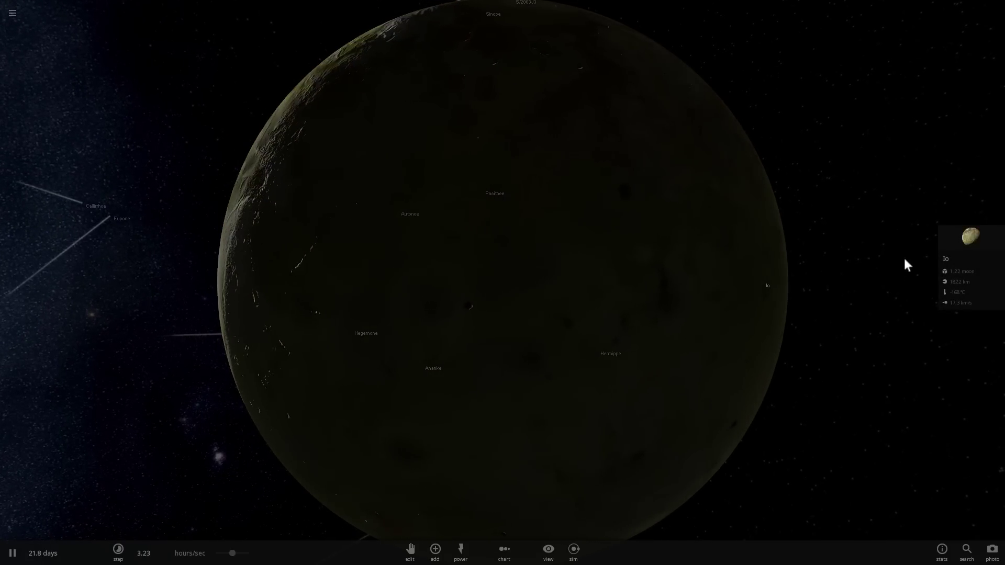
click(974, 238)
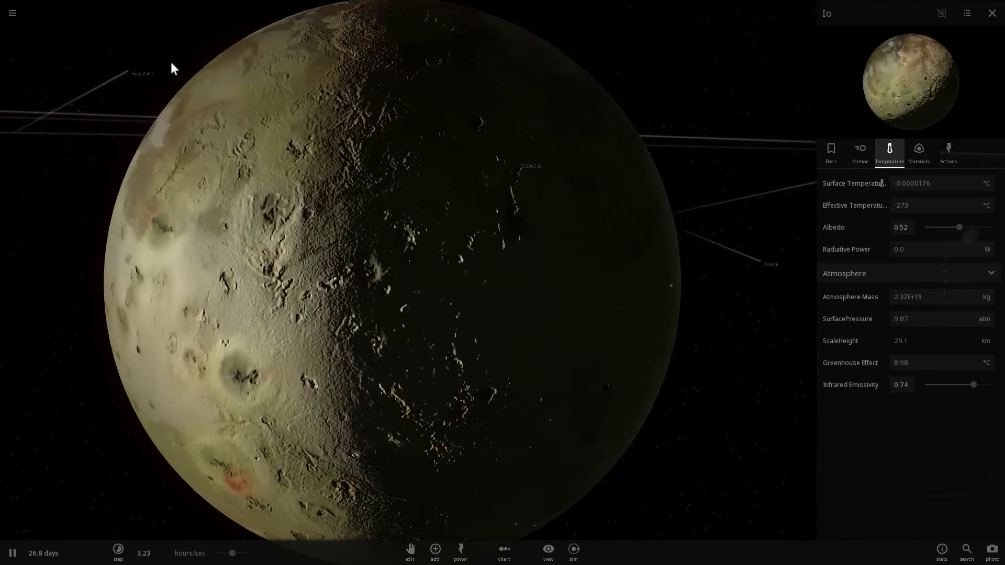
drag(173, 61, 391, 145)
scroll(291, 63, down, 3)
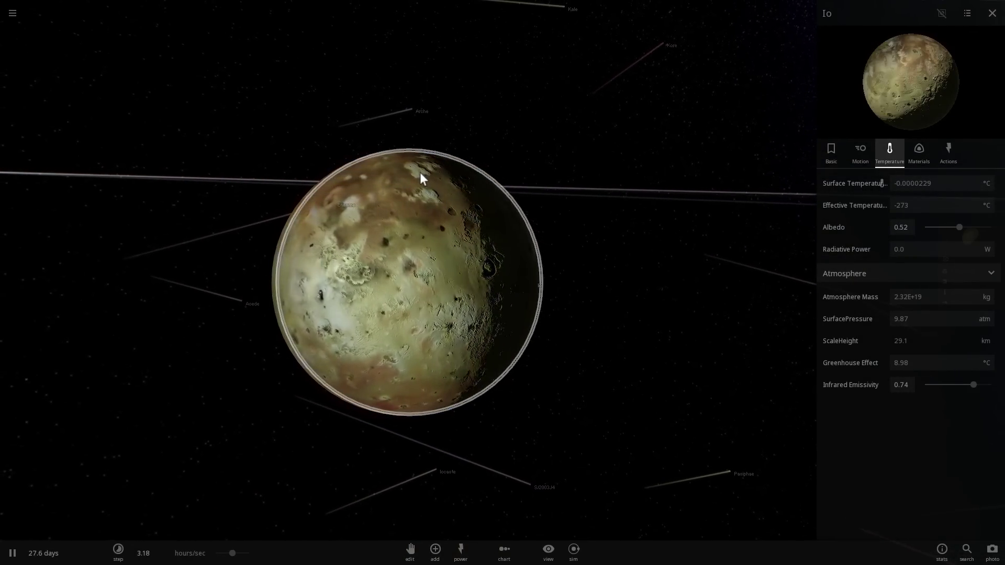
scroll(400, 143, up, 3)
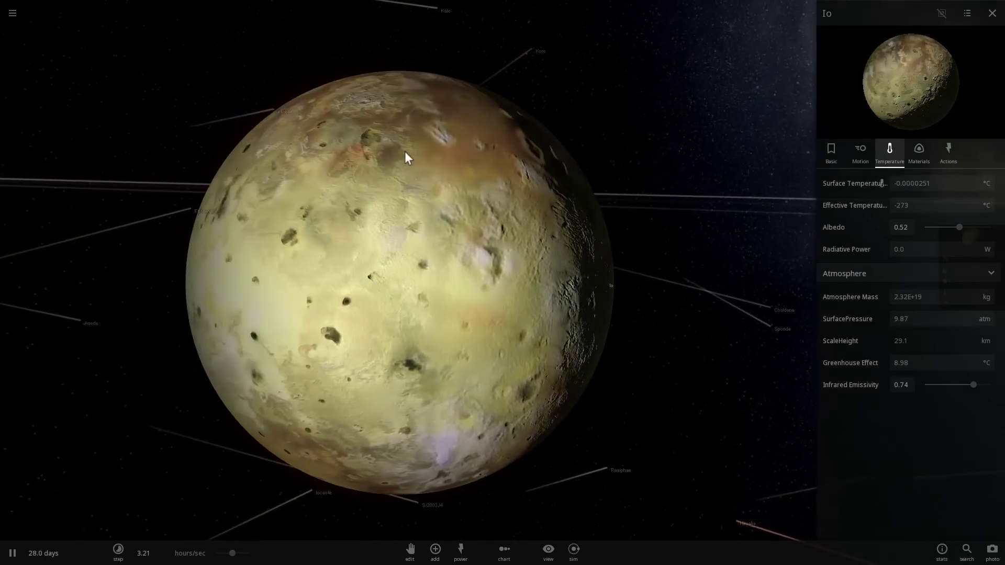
drag(405, 151, 512, 155)
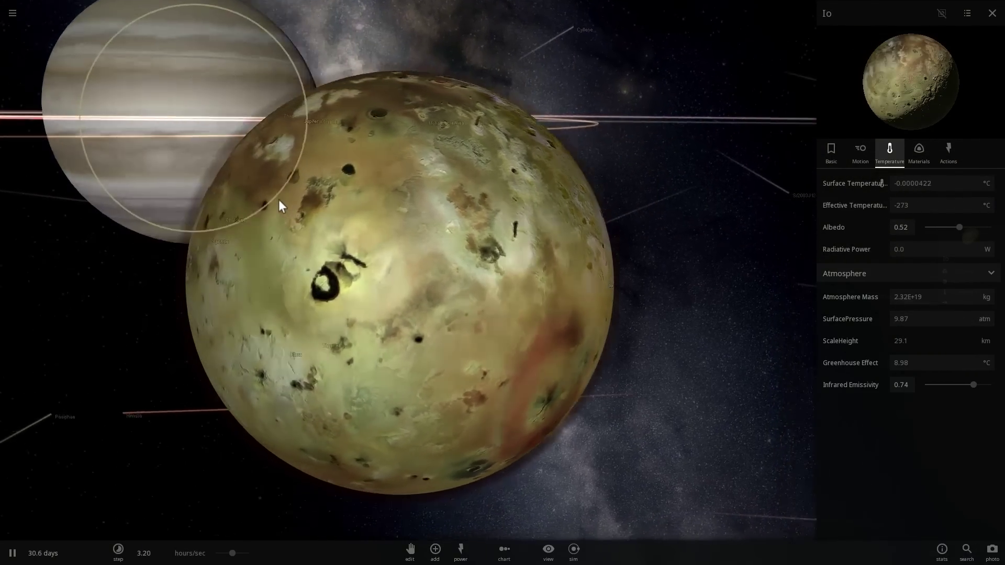
View Io's whole orbit around Jupiter among the other moons' paths and return to a close view of Io
scroll(300, 199, down, 10)
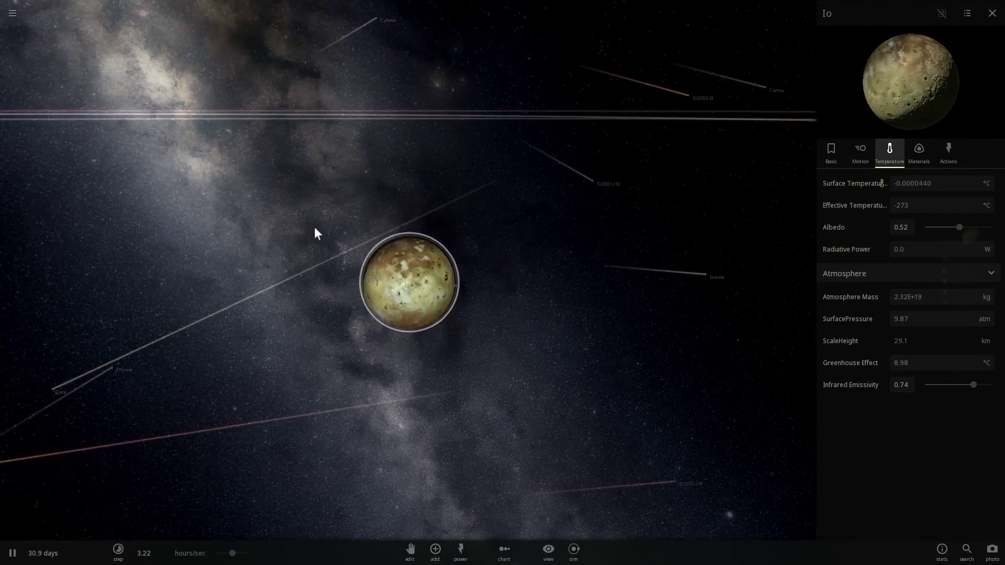
scroll(395, 293, down, 8)
mouse_move(395, 293)
mouse_down()
mouse_move(417, 379)
mouse_move(410, 372)
mouse_move(483, 357)
mouse_move(399, 281)
mouse_move(407, 278)
mouse_up()
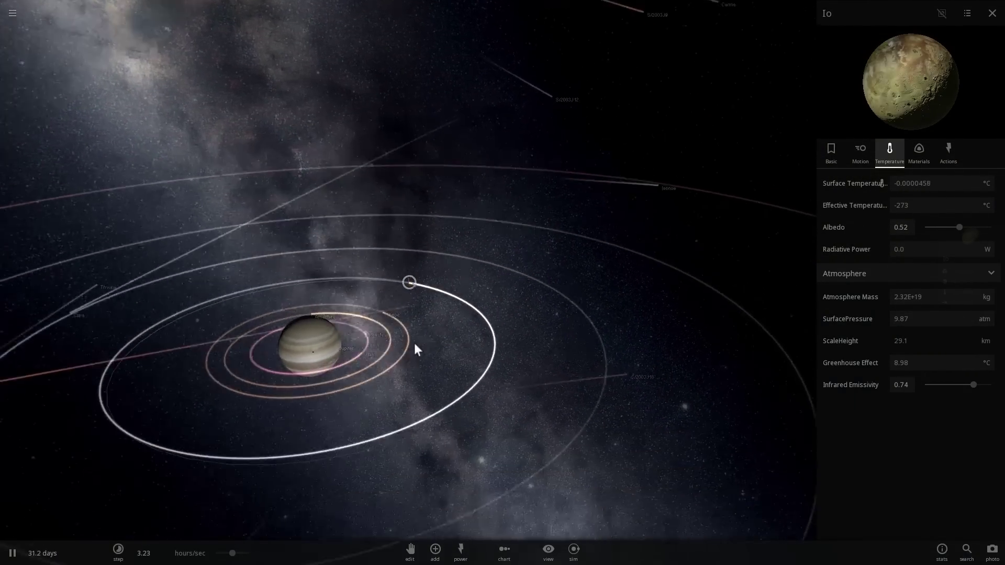
scroll(407, 278, up, 5)
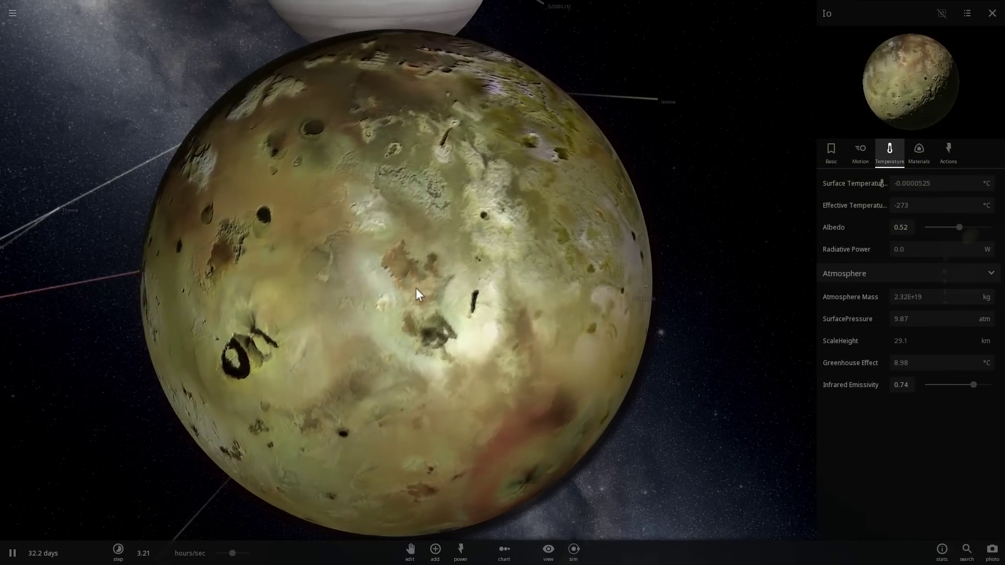
Examine Io's surface from the sunlit face around to the dark hemisphere at varying distances
drag(416, 288, 132, 209)
scroll(290, 224, down, 3)
drag(655, 212, 340, 195)
scroll(360, 259, up, 3)
drag(360, 259, 488, 247)
scroll(489, 247, down, 4)
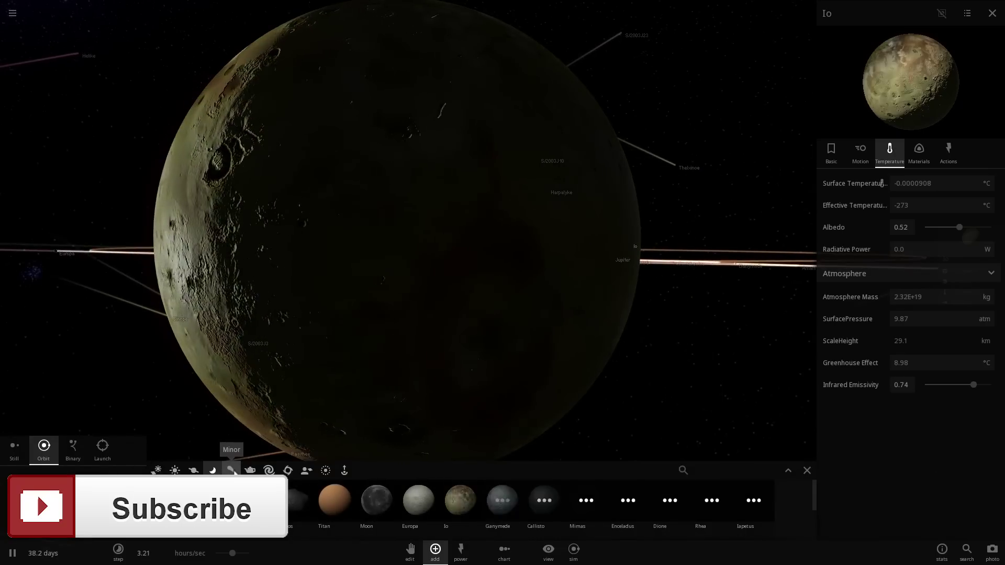
Switch to launching minor bodies and fire several of them at different spots across Io's night side and terminator
click(230, 470)
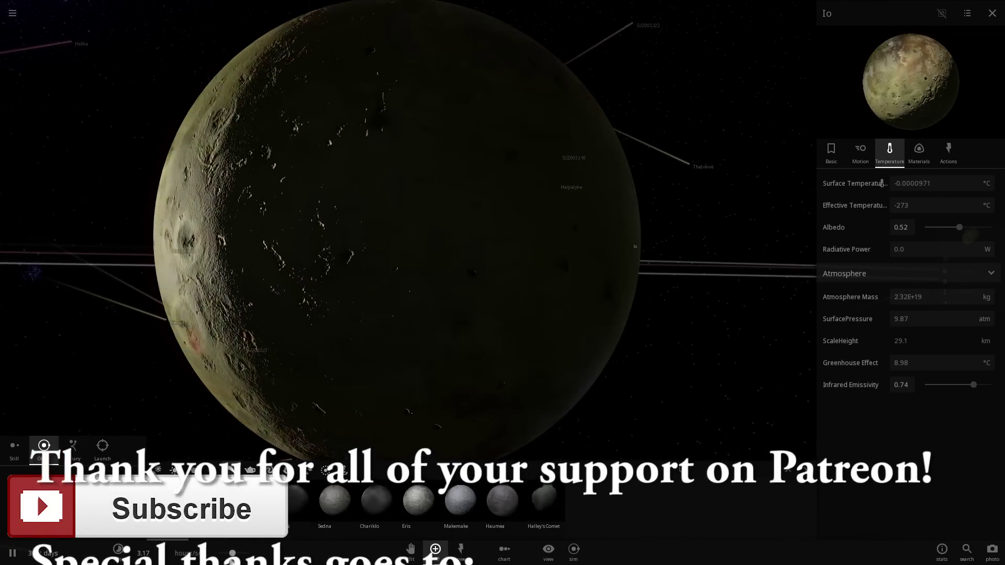
click(103, 446)
click(315, 208)
click(366, 140)
click(484, 253)
click(531, 197)
click(294, 197)
click(302, 141)
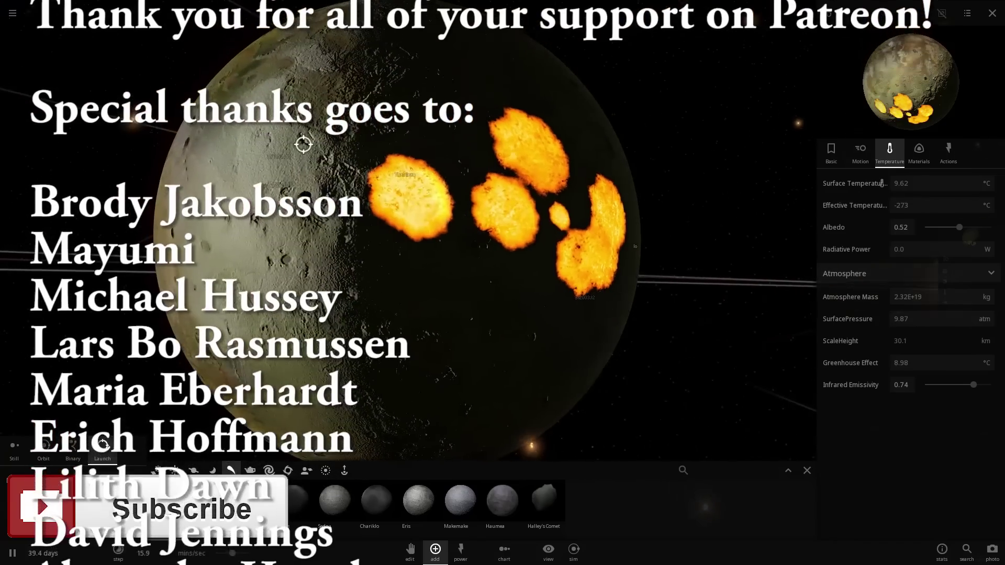
Launch more minor bodies at other parts of Io, including the sunlit face near the dark ring-shaped feature
click(328, 131)
click(354, 272)
click(341, 336)
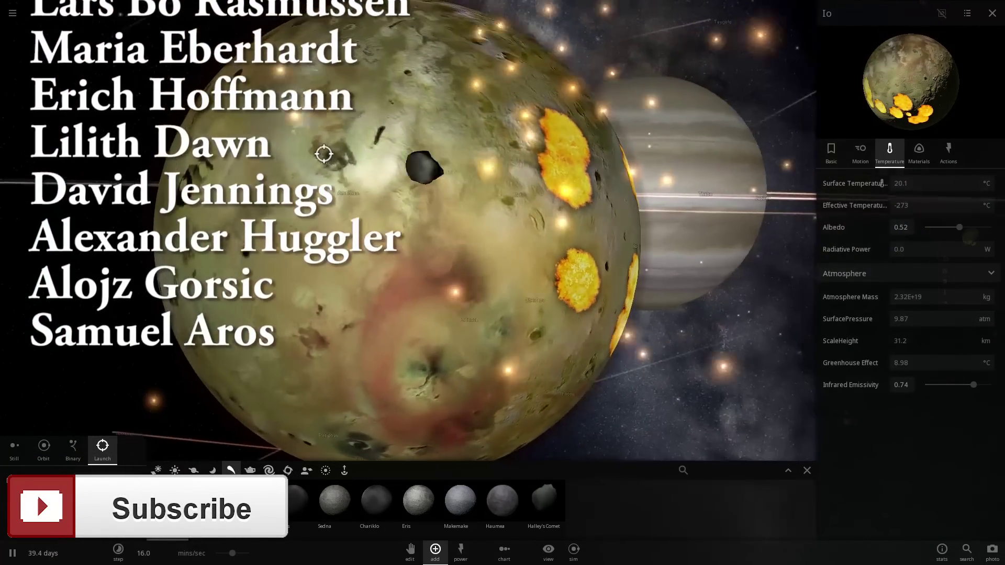
click(289, 281)
right_drag(379, 99, 558, 117)
click(392, 177)
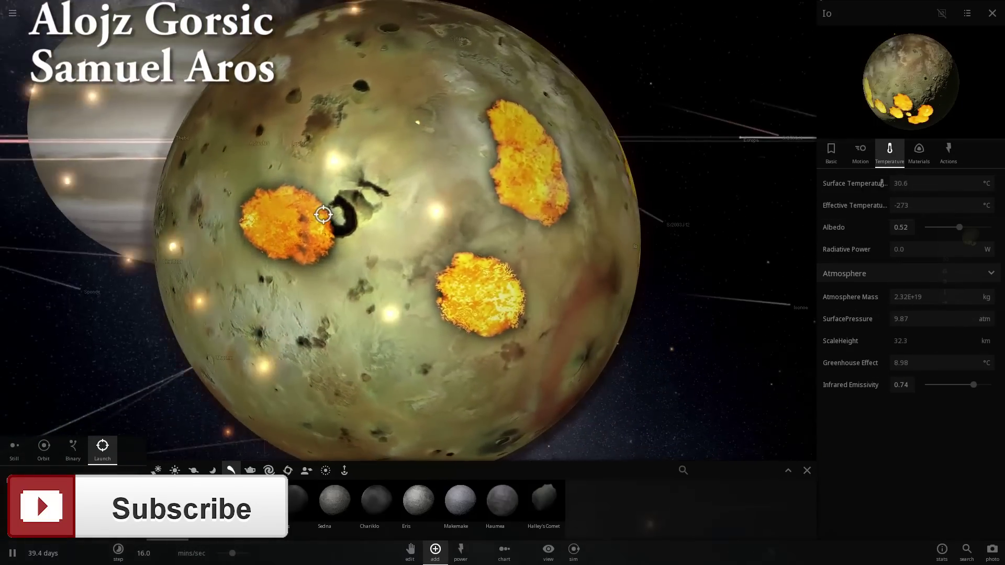